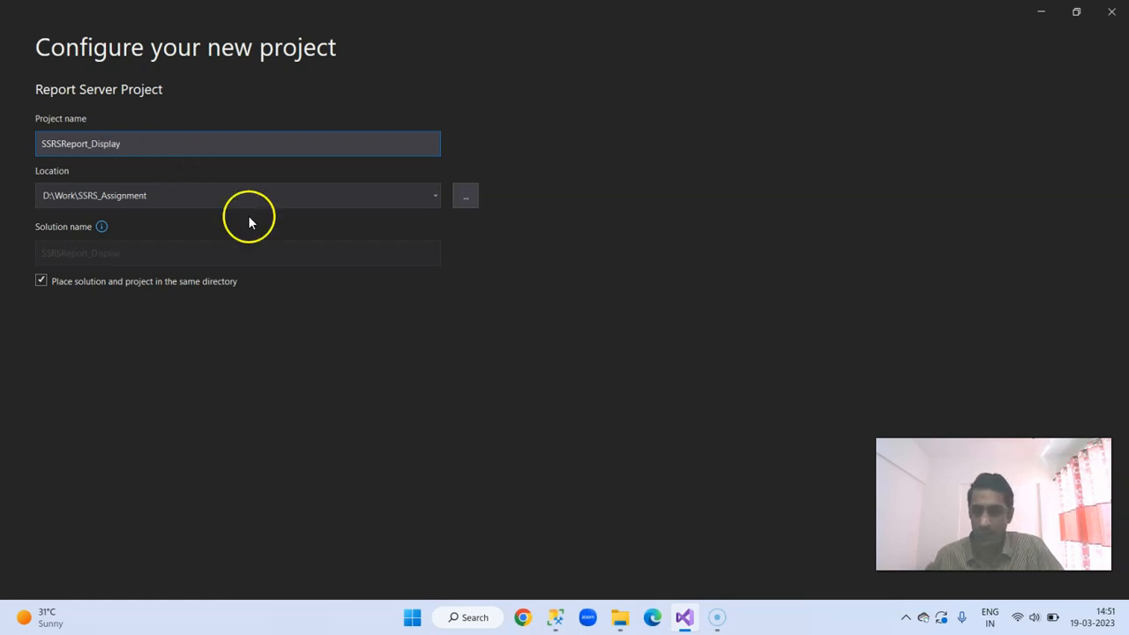
Step: Create the report server project SSRSReport_Display in D:\Work\SSRS_Assignment and keep Solution Explorer pinned open
drag(992, 504, 993, 448)
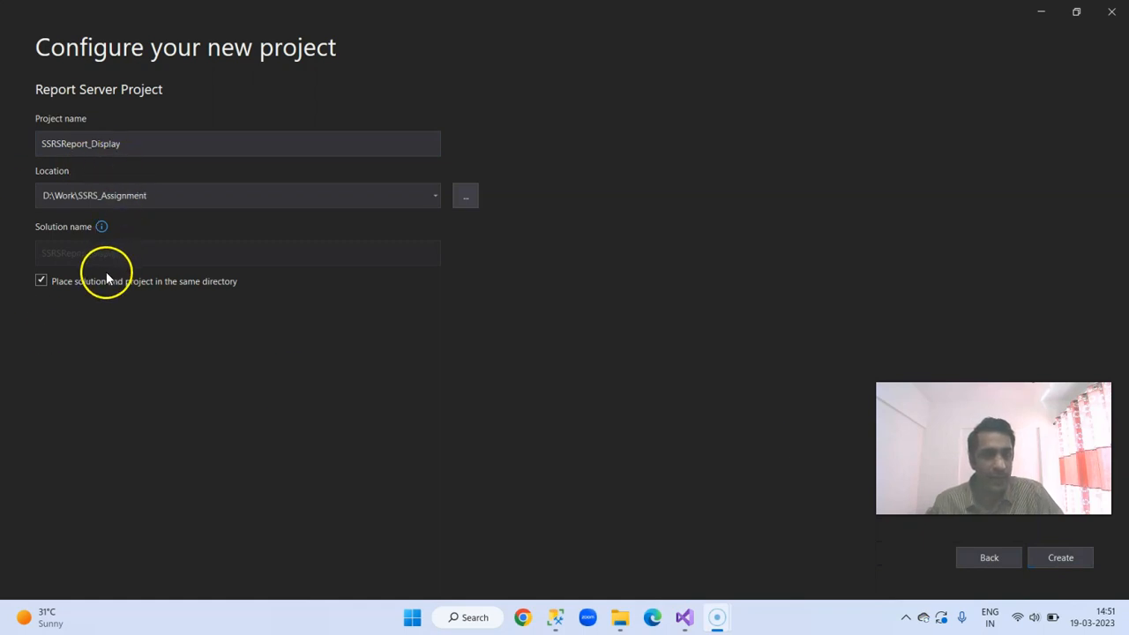
click(1074, 553)
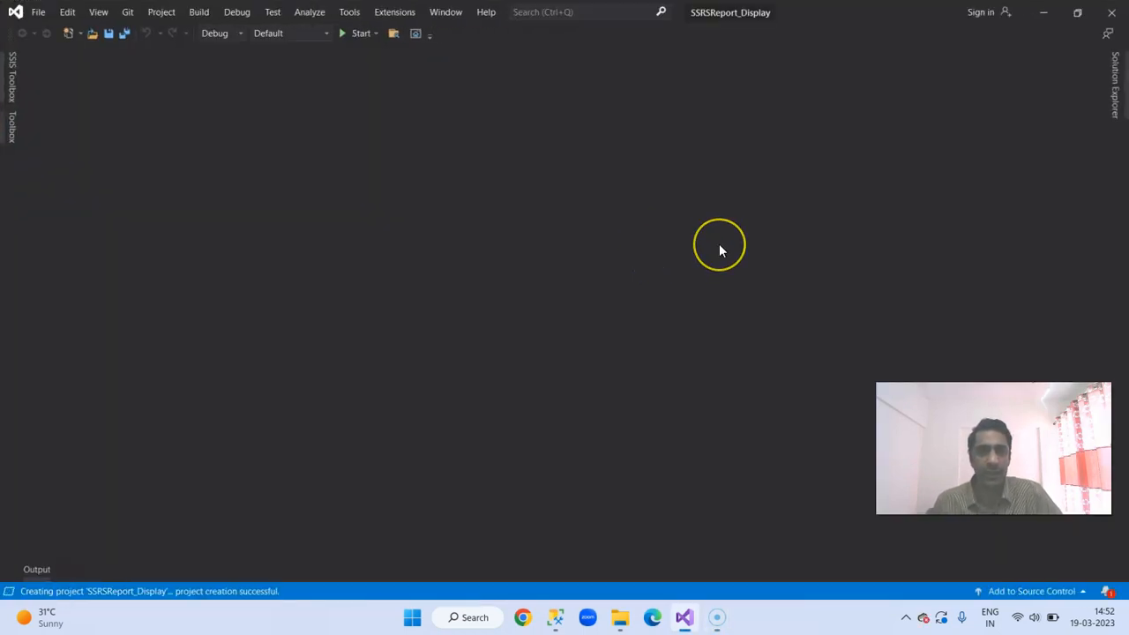
click(1116, 73)
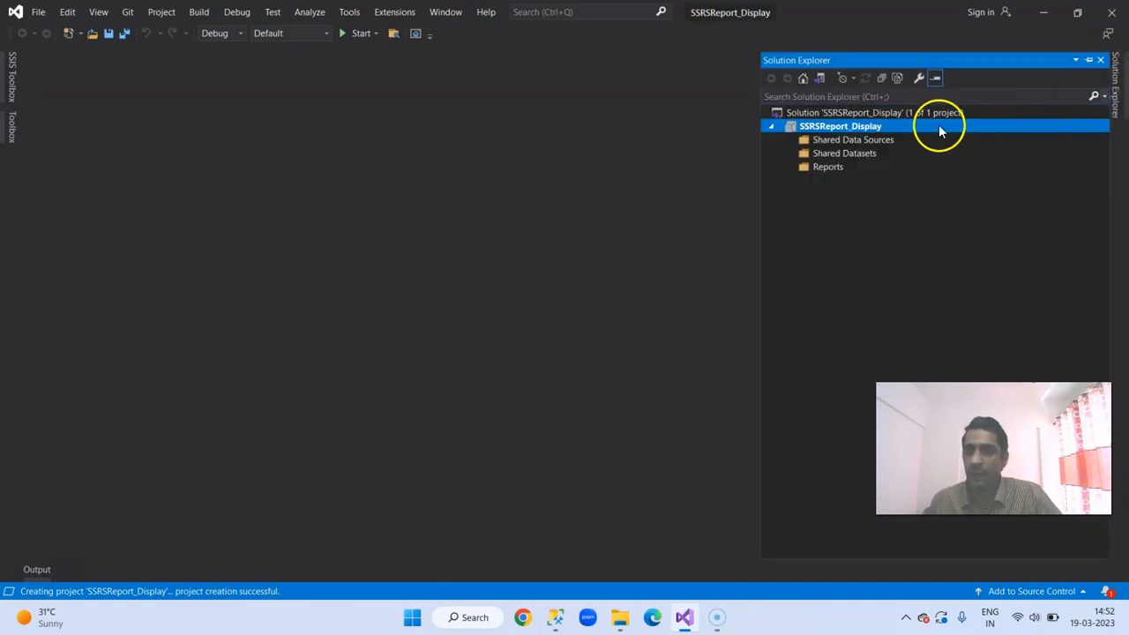
click(1088, 60)
Step: Add a new shared data source to the project and name it ds_FetchDatabase
click(950, 140)
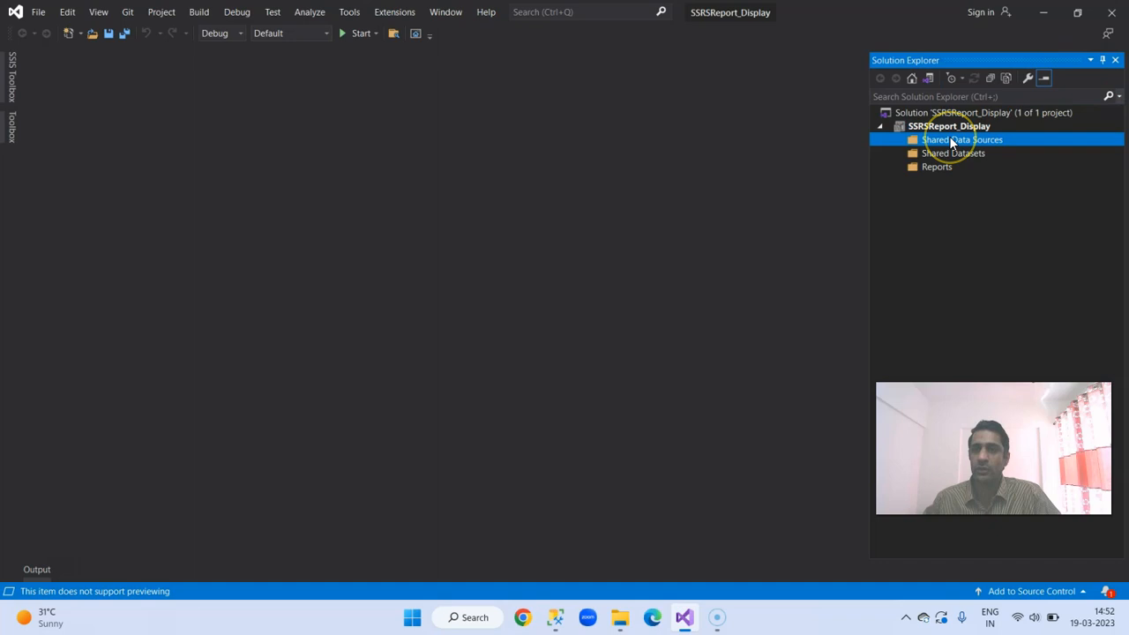
right_click(950, 140)
click(992, 149)
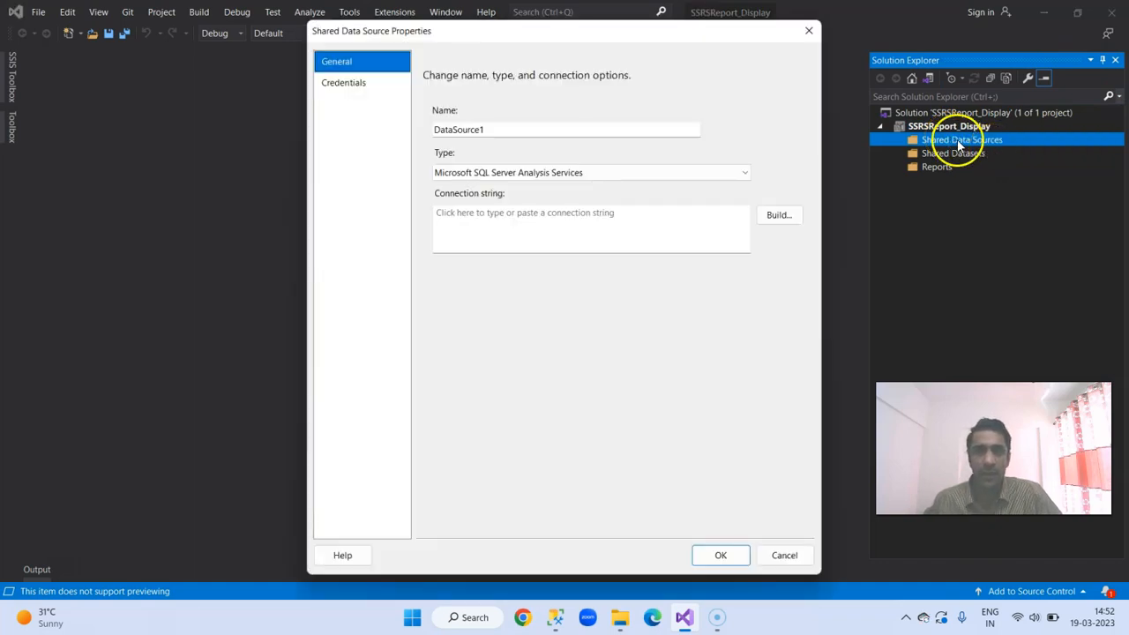
double_click(490, 129)
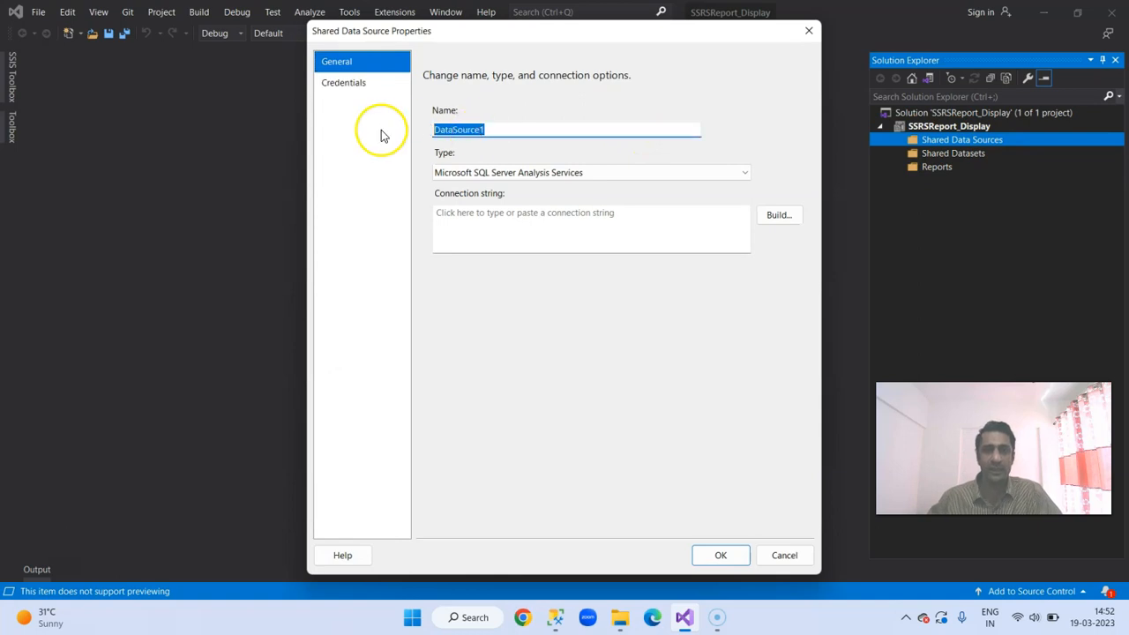
text(ds_FetchDatabase)
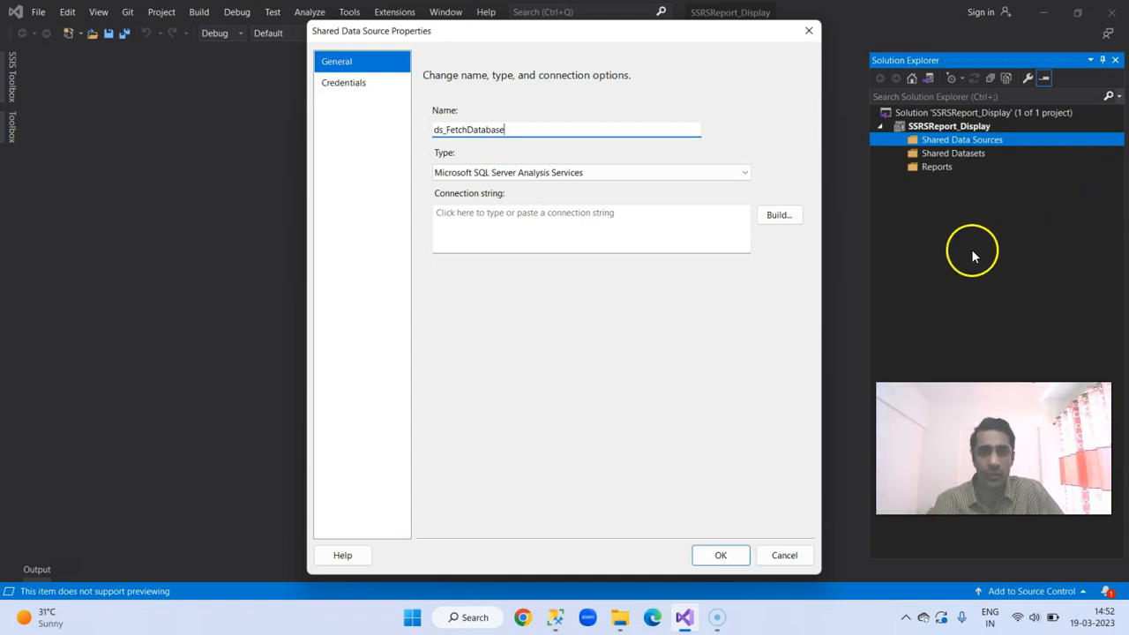
Step: Start building the data source's connection string and change its provider to Microsoft SQL Server
click(778, 217)
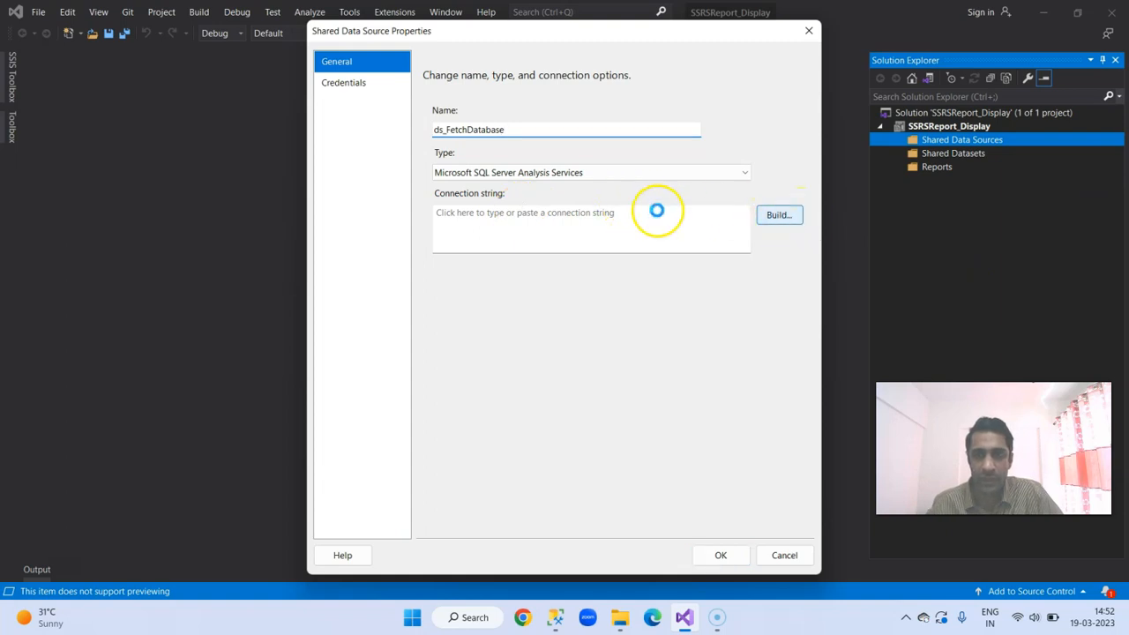
click(631, 175)
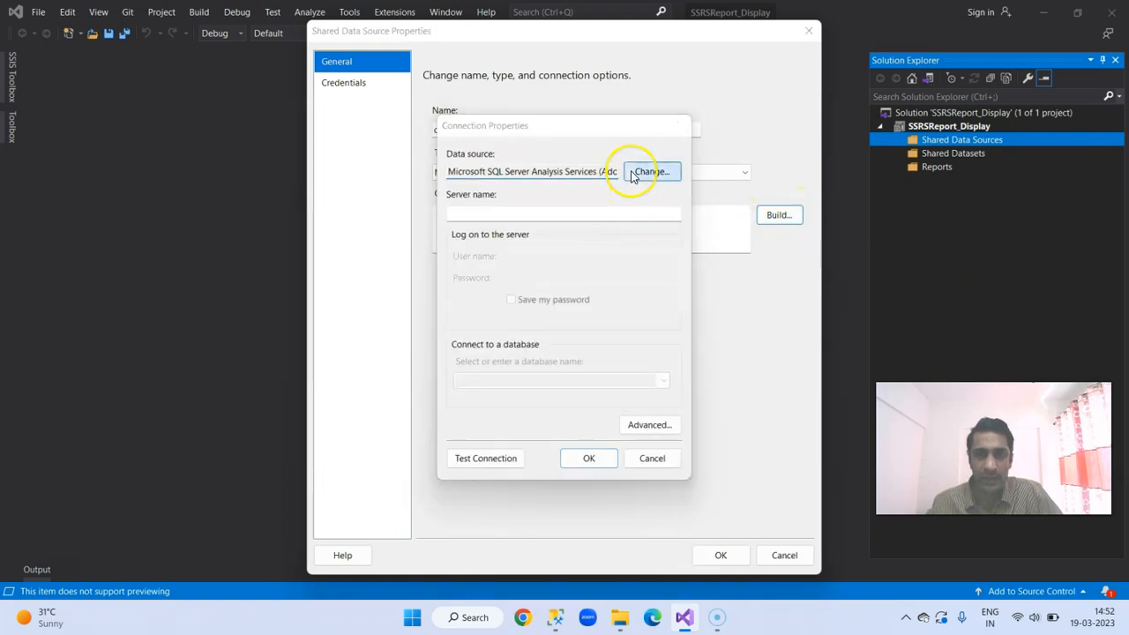
click(473, 253)
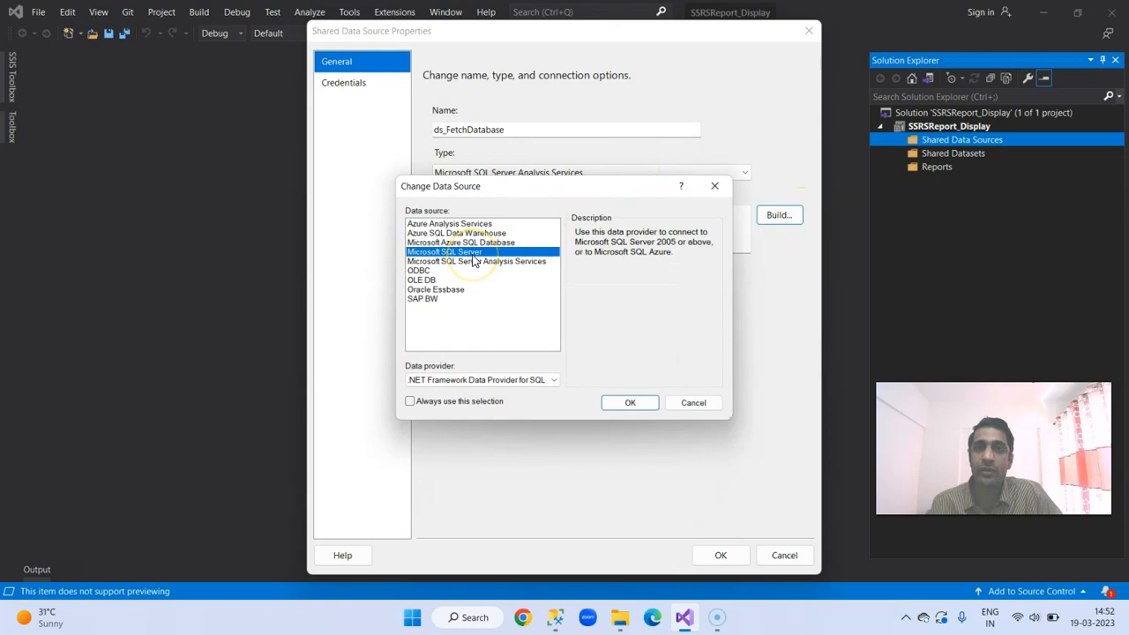
click(628, 401)
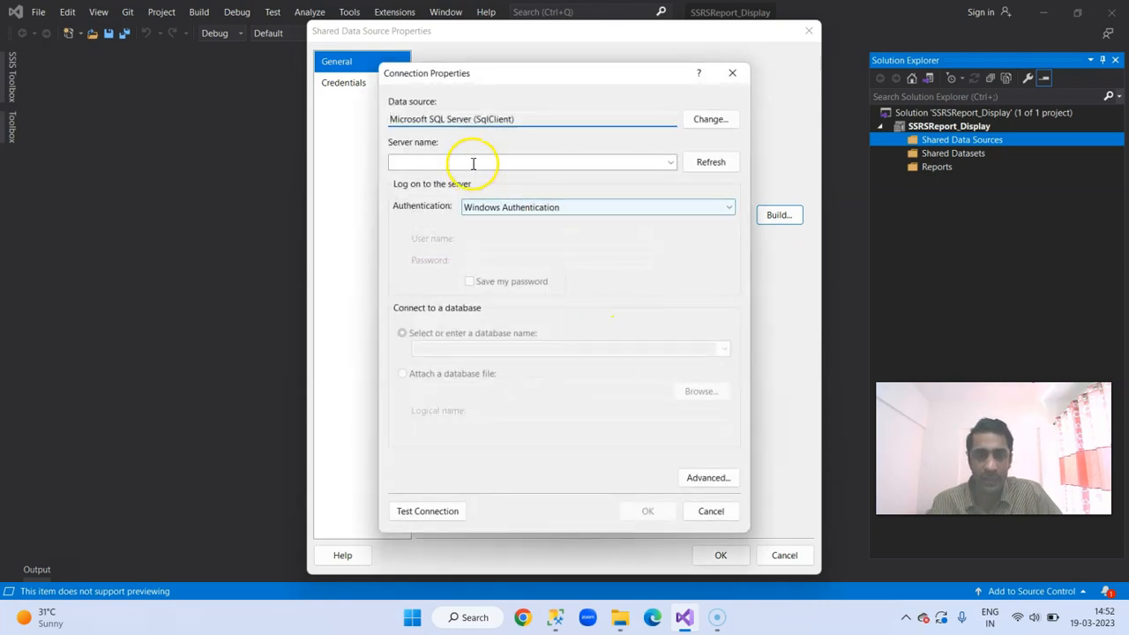
Step: Copy the server name DESKTOP-V457526\MSSQLSERVER02 from SQL Server Management Studio's connection dialog and enter it in Visual Studio's connection properties
click(574, 160)
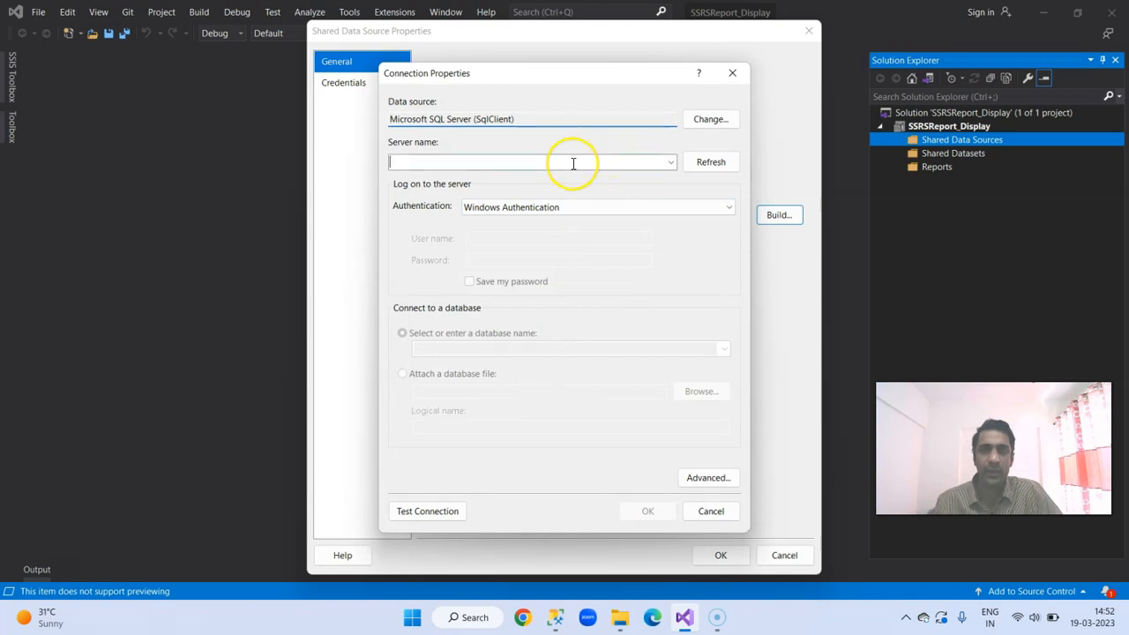
click(555, 616)
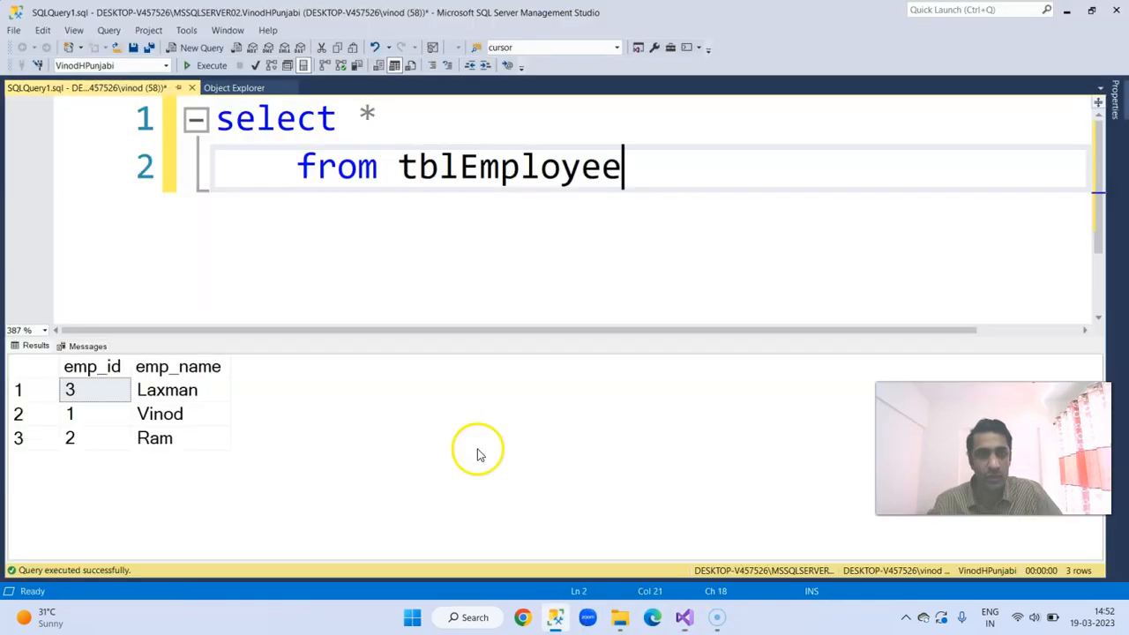
click(14, 30)
click(43, 47)
right_click(574, 216)
click(608, 264)
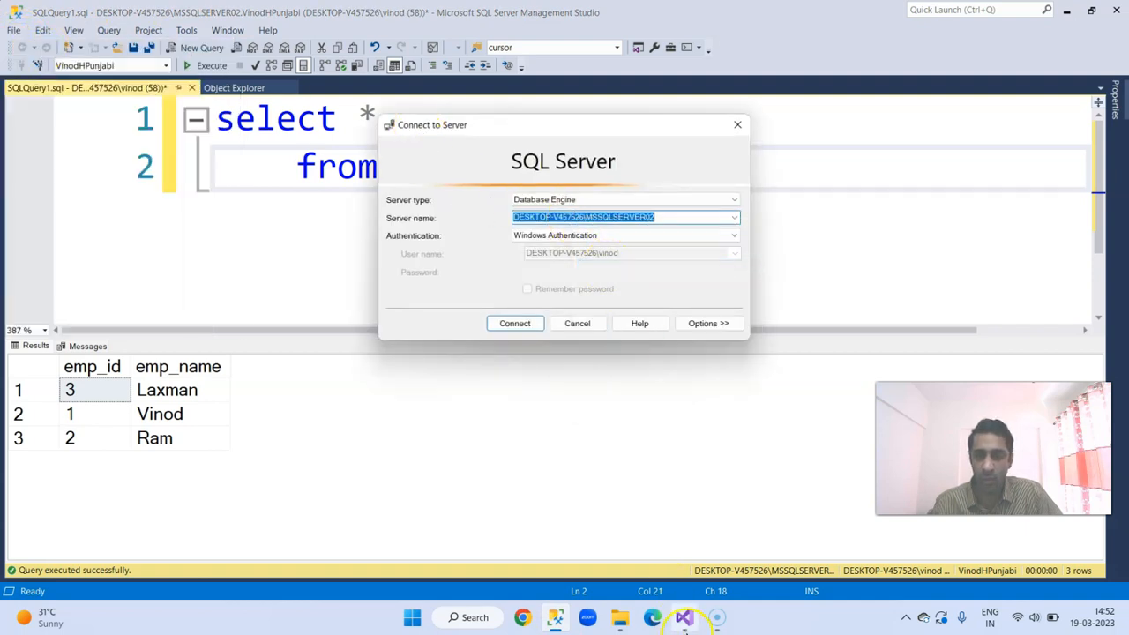
click(696, 628)
key(ctrl+v)
Step: Choose the last database in the server's database list, the presenter's own, and accept the connection properties
click(723, 348)
scroll(472, 330, down, 2)
scroll(473, 330, up, 2)
scroll(472, 329, down, 2)
scroll(472, 328, up, 1)
scroll(475, 332, down, 1)
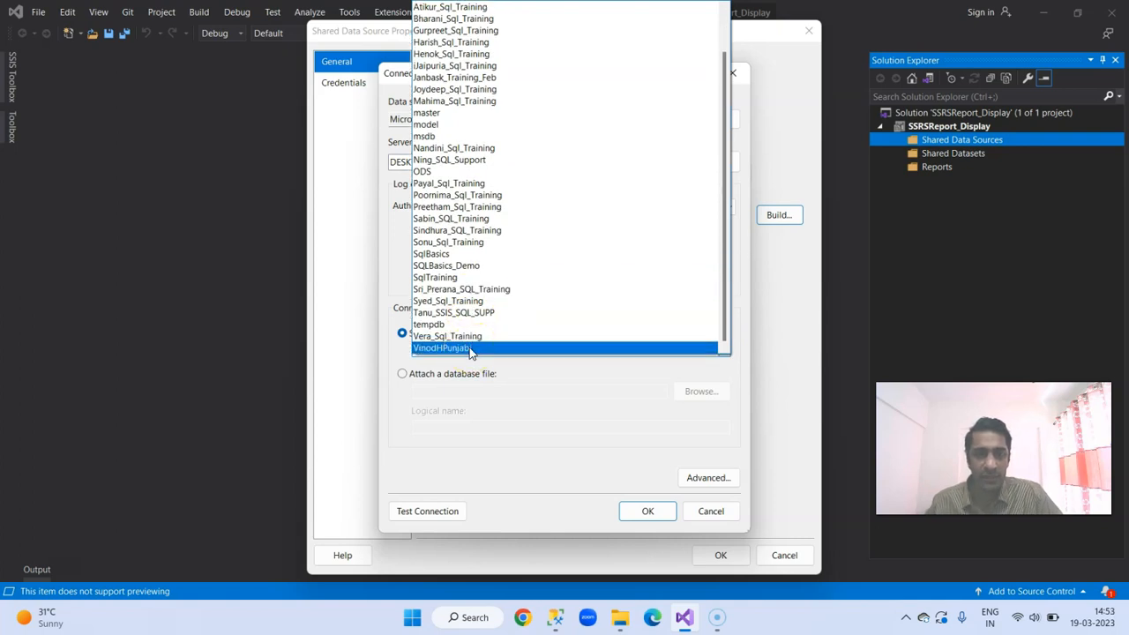
click(470, 350)
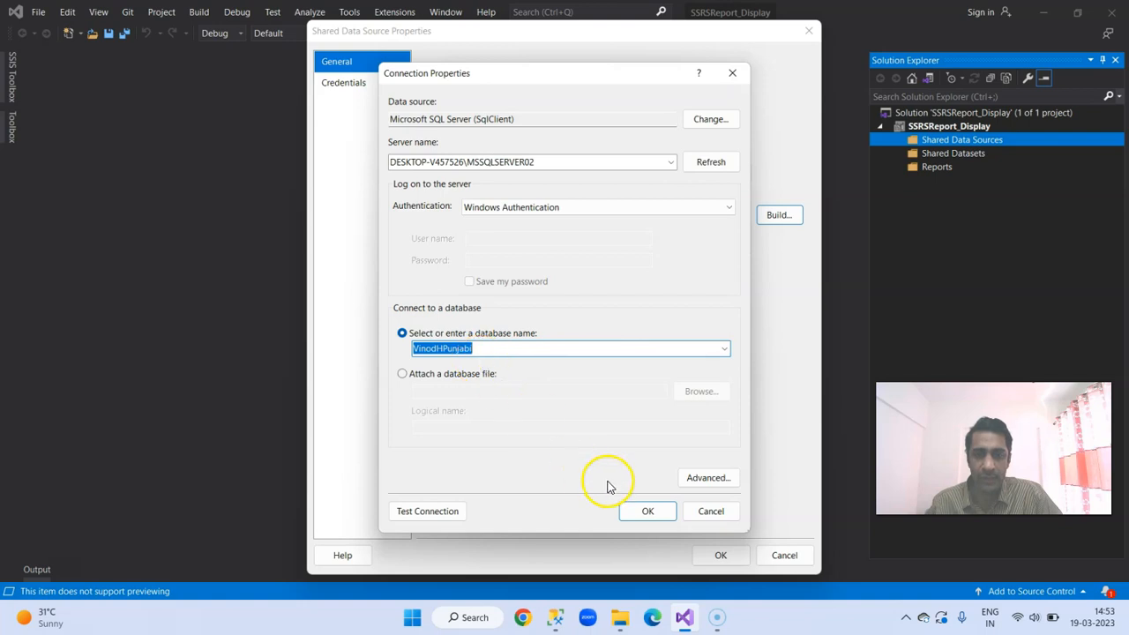
click(640, 511)
Step: Check the general and credential settings, keep Windows Authentication (integrated security), and save the shared data source
click(370, 85)
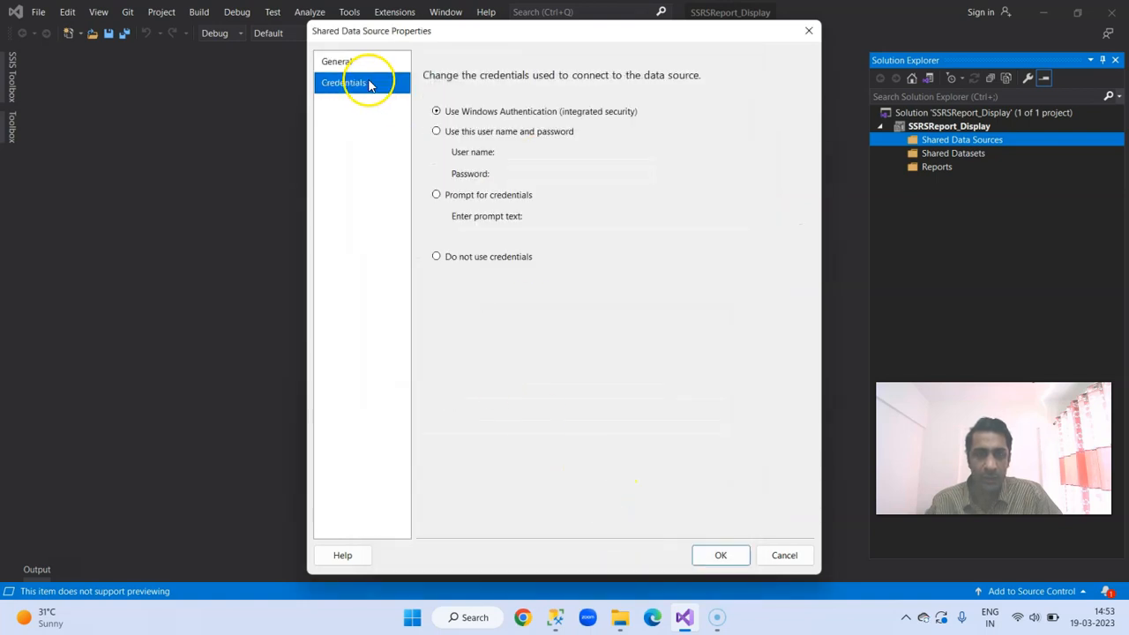
click(353, 69)
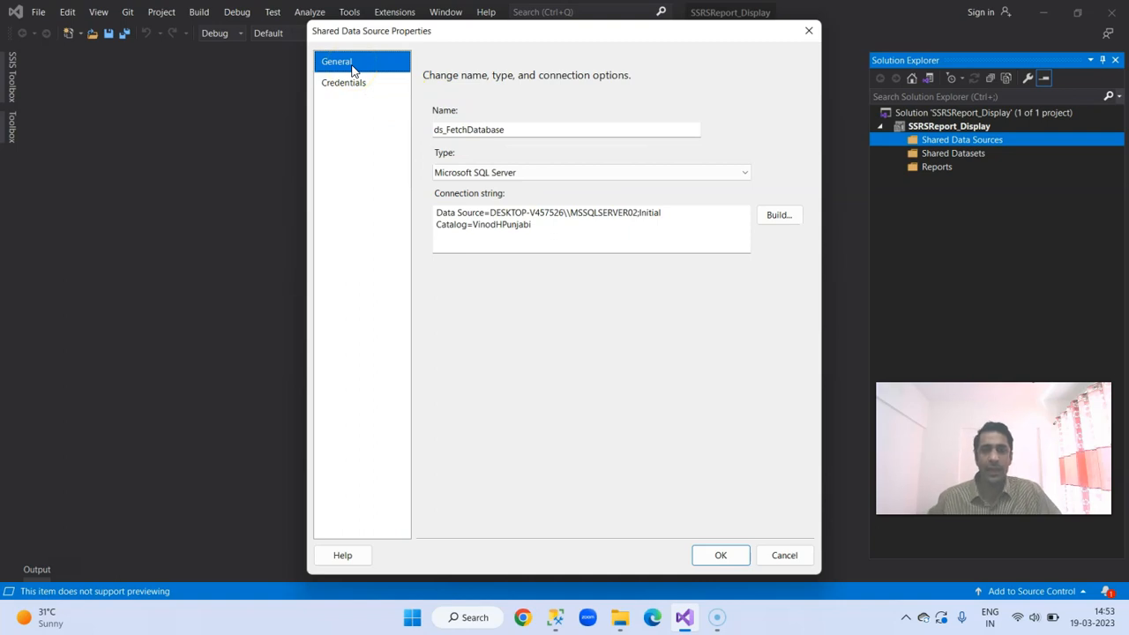
click(350, 83)
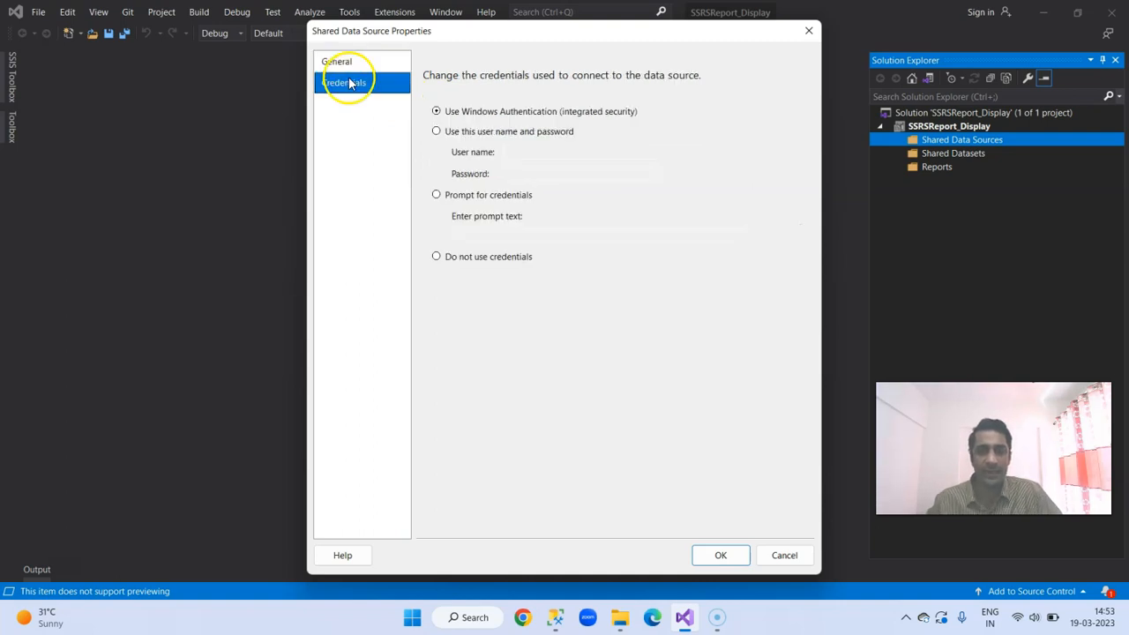
click(713, 555)
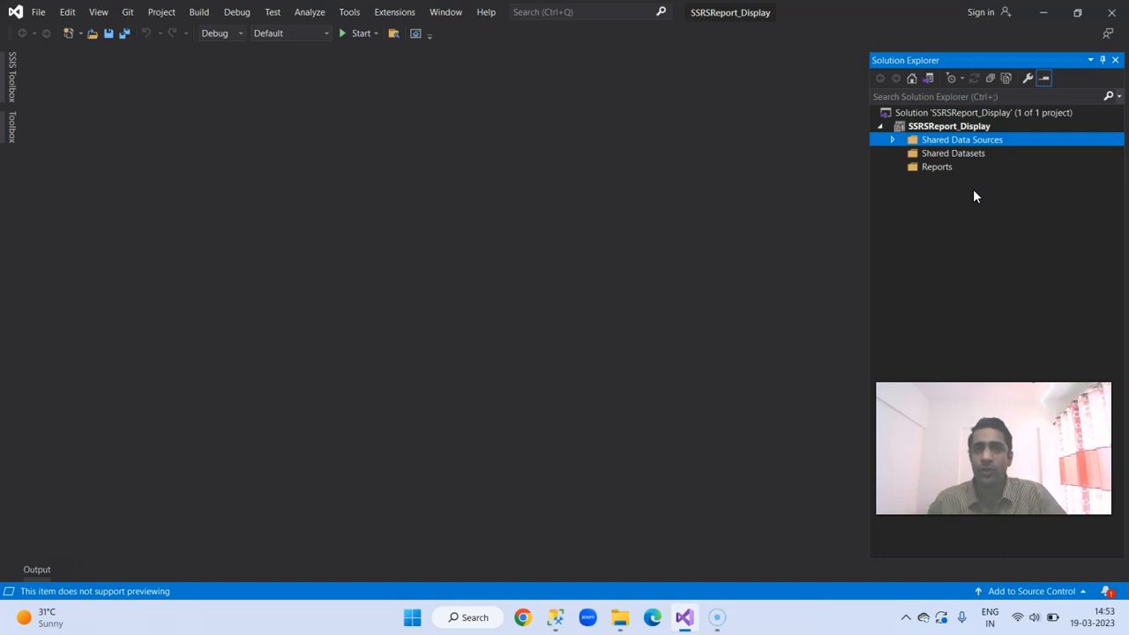
Step: Add a new shared dataset based on ds_FetchDatabase and name it ds_FetchEmployeeData
click(976, 157)
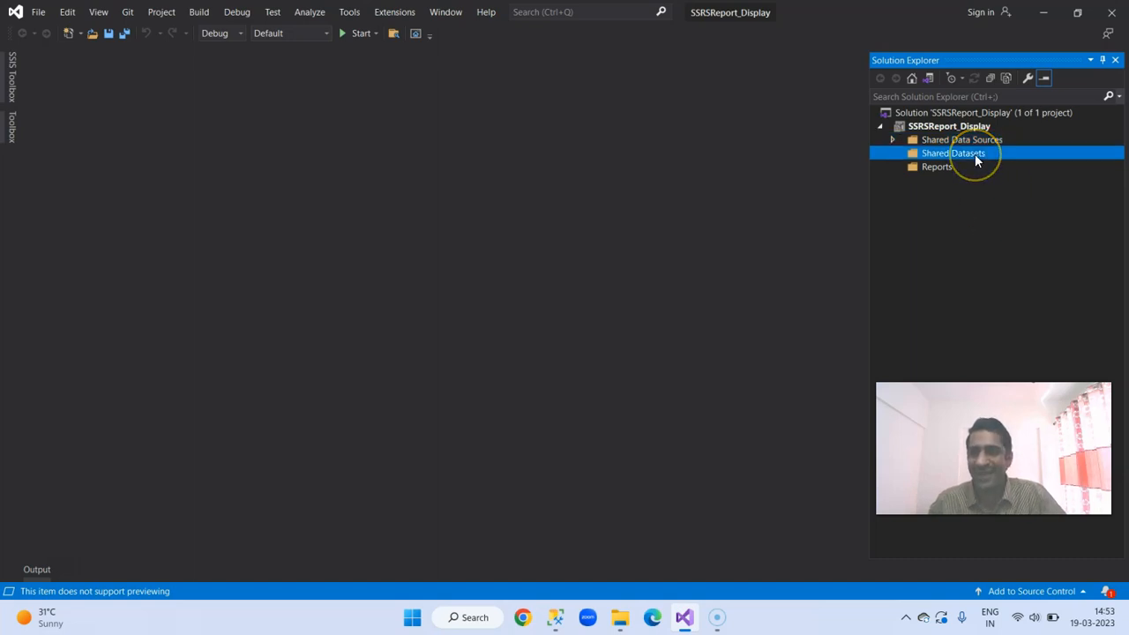
right_click(974, 154)
click(1003, 165)
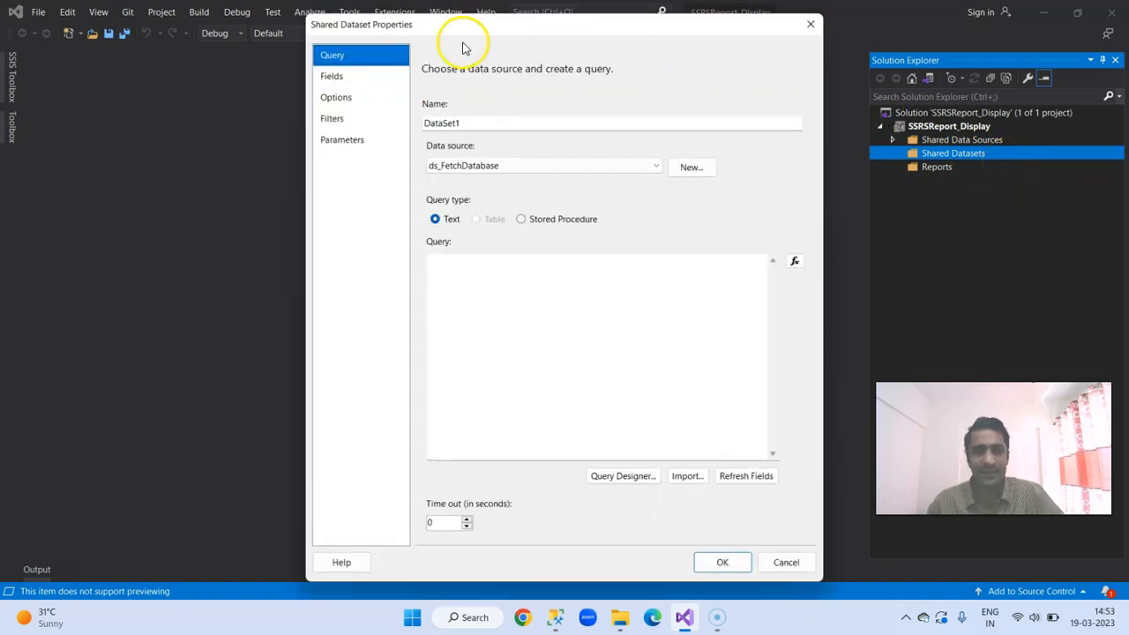
drag(461, 123, 360, 120)
text(ds_FetchEmployee)
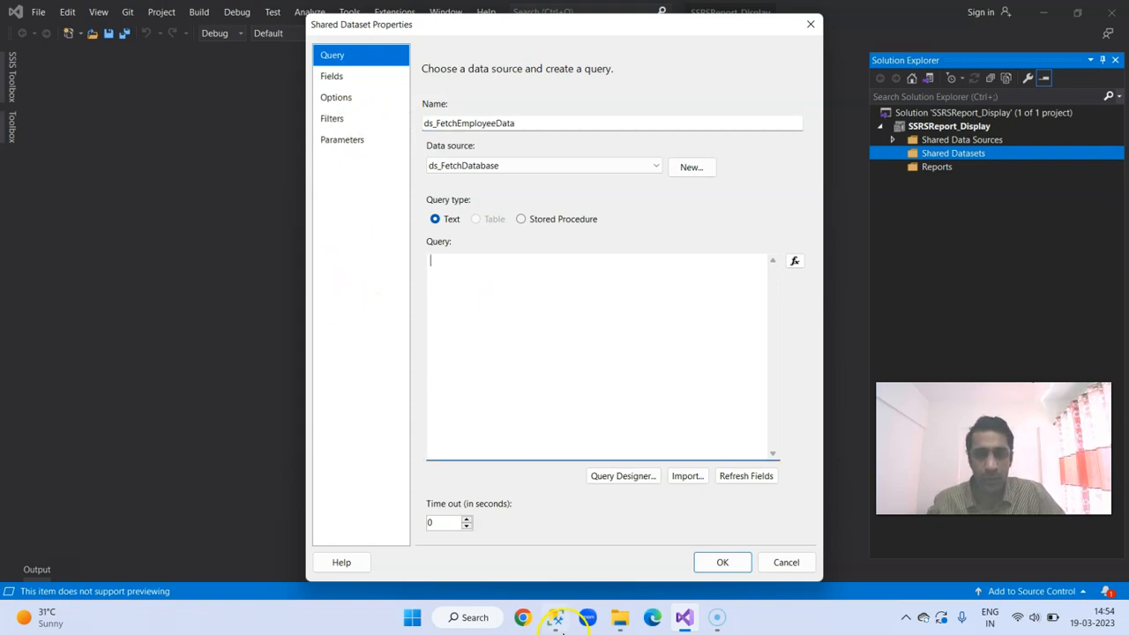
Step: Switch to SQL Server Management Studio and complete the pending server connection to return to the tblEmployee query
click(554, 617)
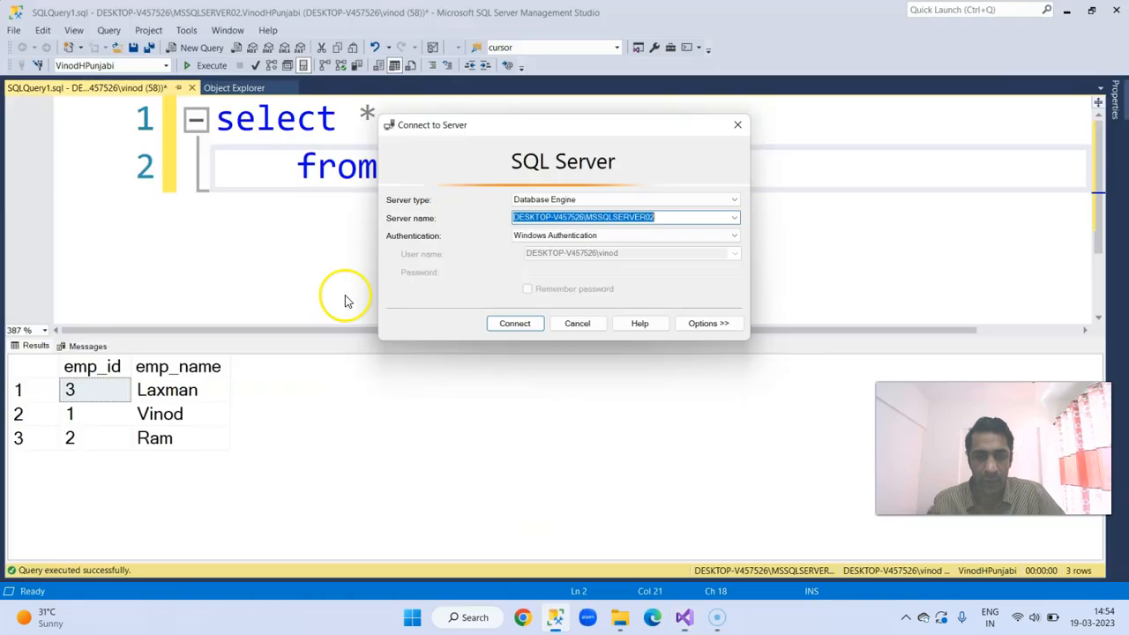
click(513, 322)
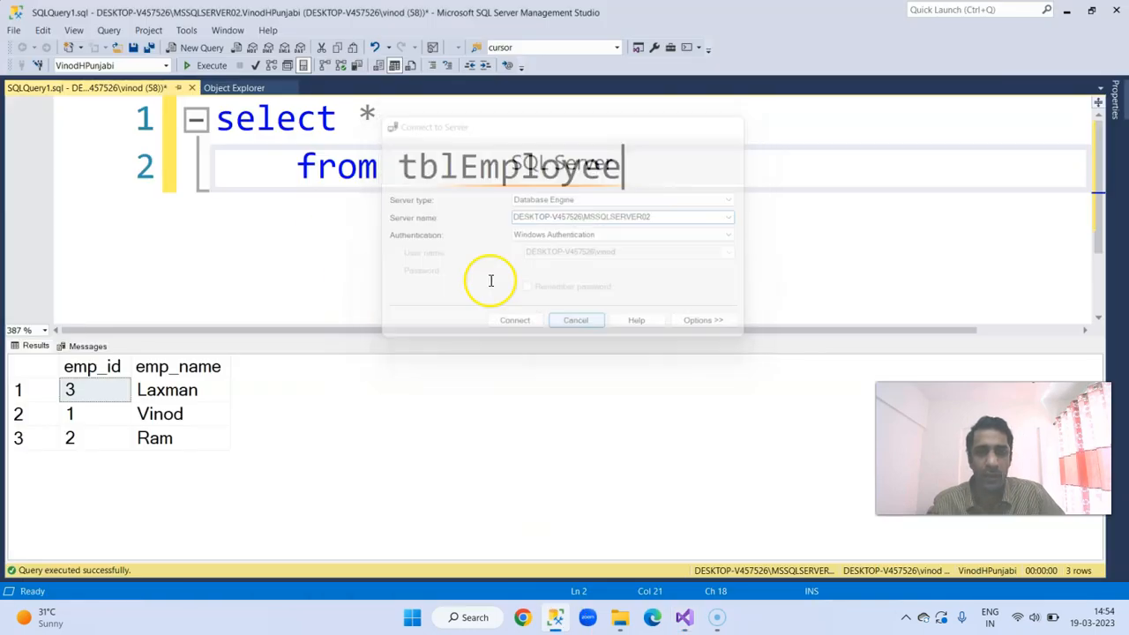
drag(660, 176, 217, 119)
Step: Add the clause "order by emp_id" on a new line below the tblEmployee query and execute it
click(687, 181)
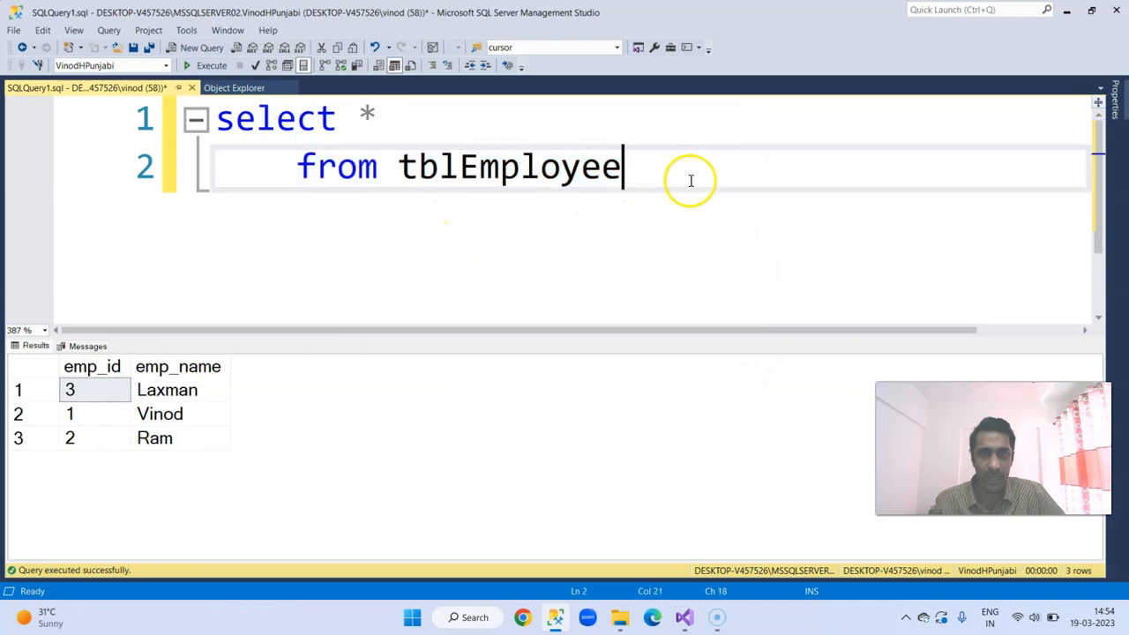
key(Return)
key(BackSpace)
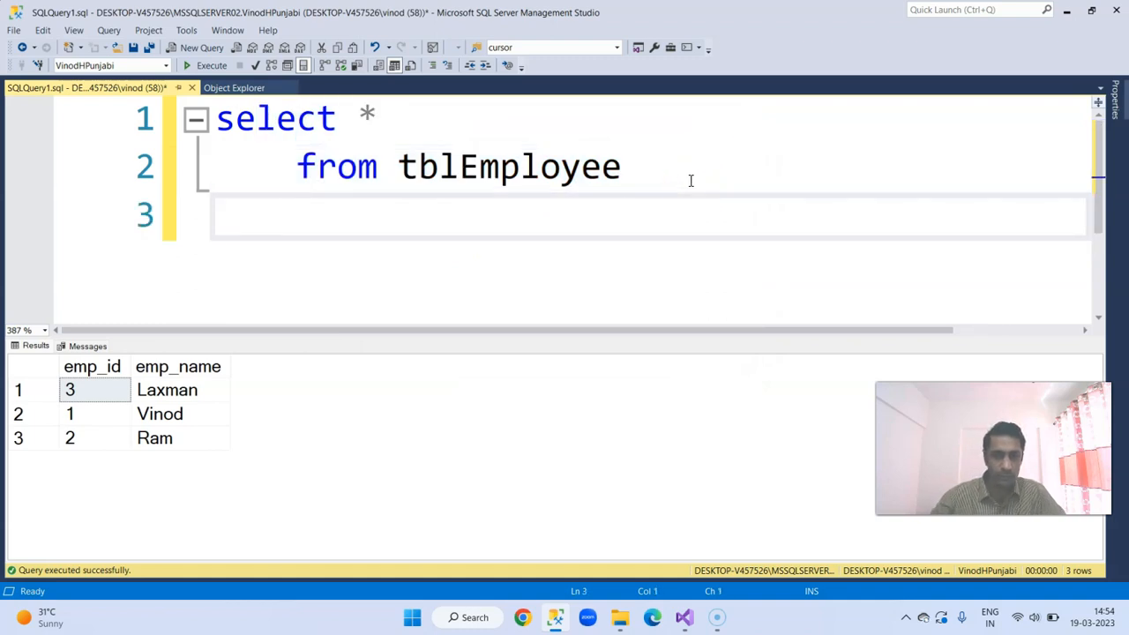
text(orrde)
key(BackSpace)
key(BackSpace)
key(BackSpace)
text(der by e)
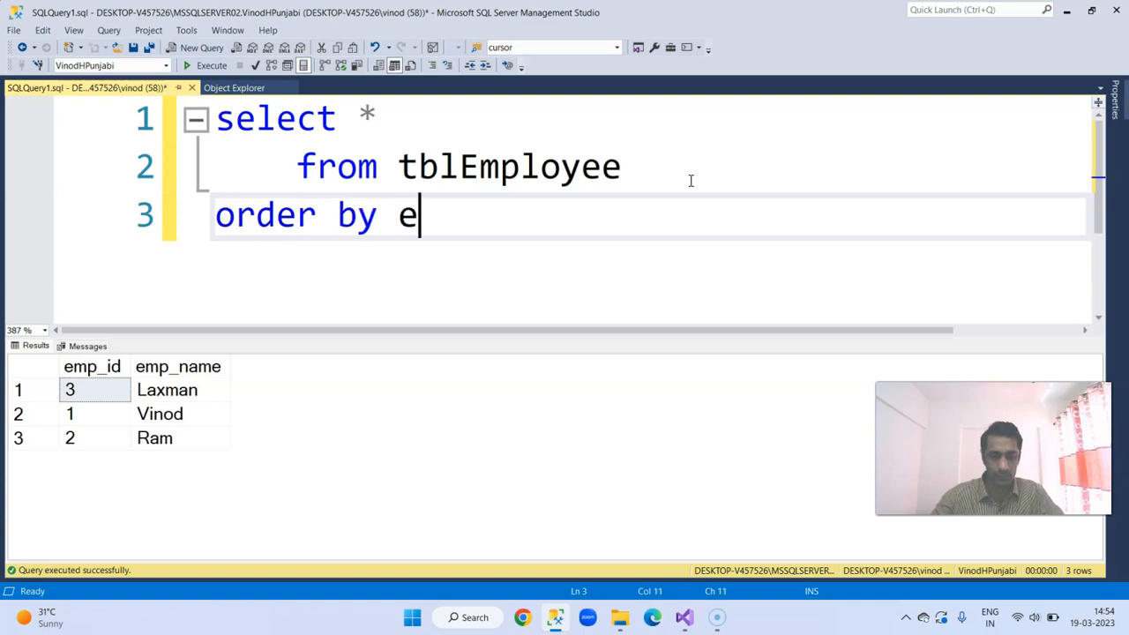
text(mp_id)
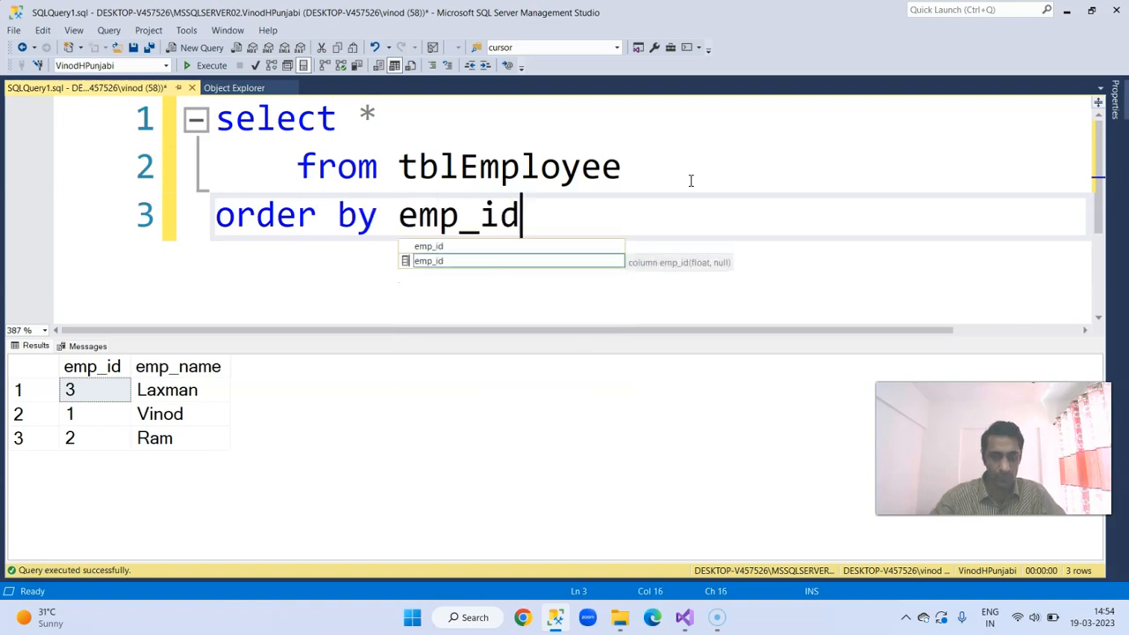
key(F5)
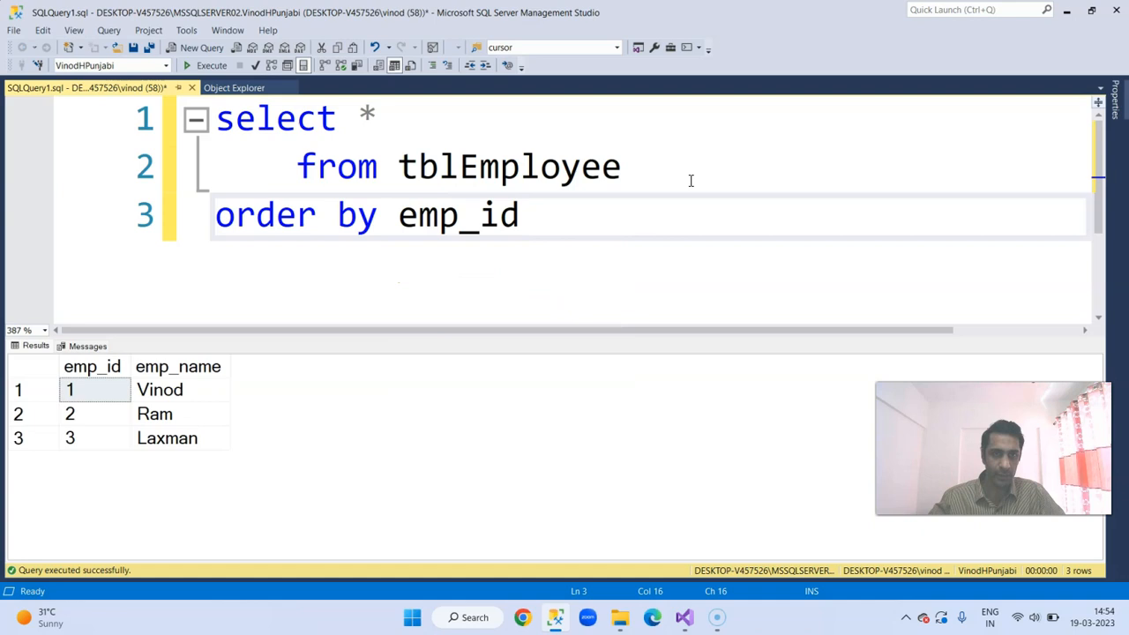
Step: Replace the asterisk in the select clause with the columns emp_id, emp_name
drag(375, 117, 364, 117)
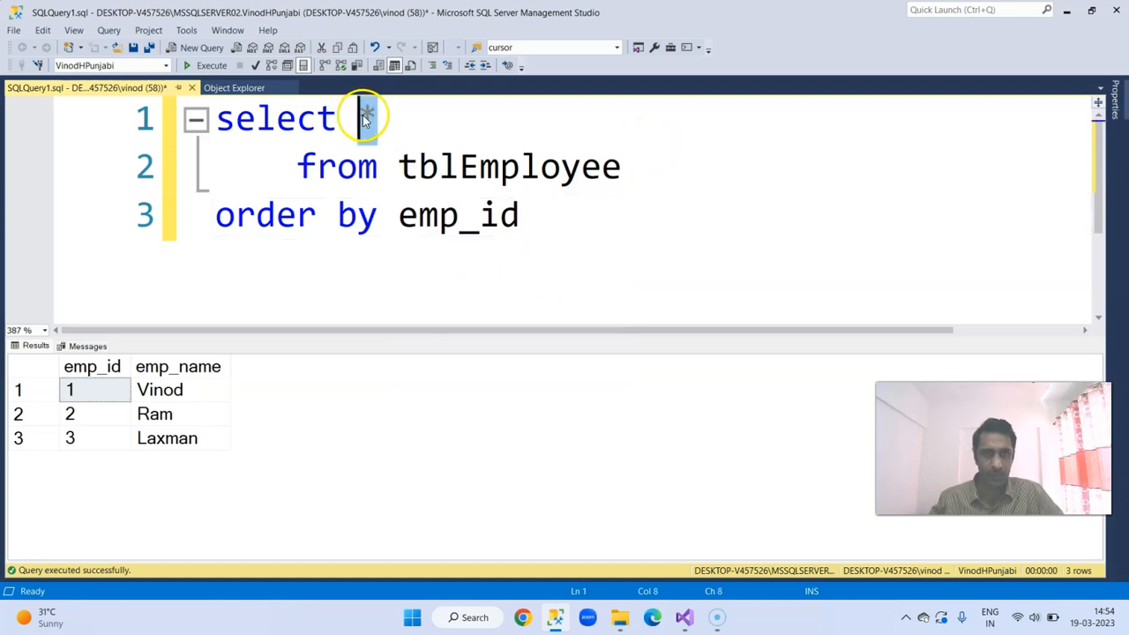
text(emp_id)
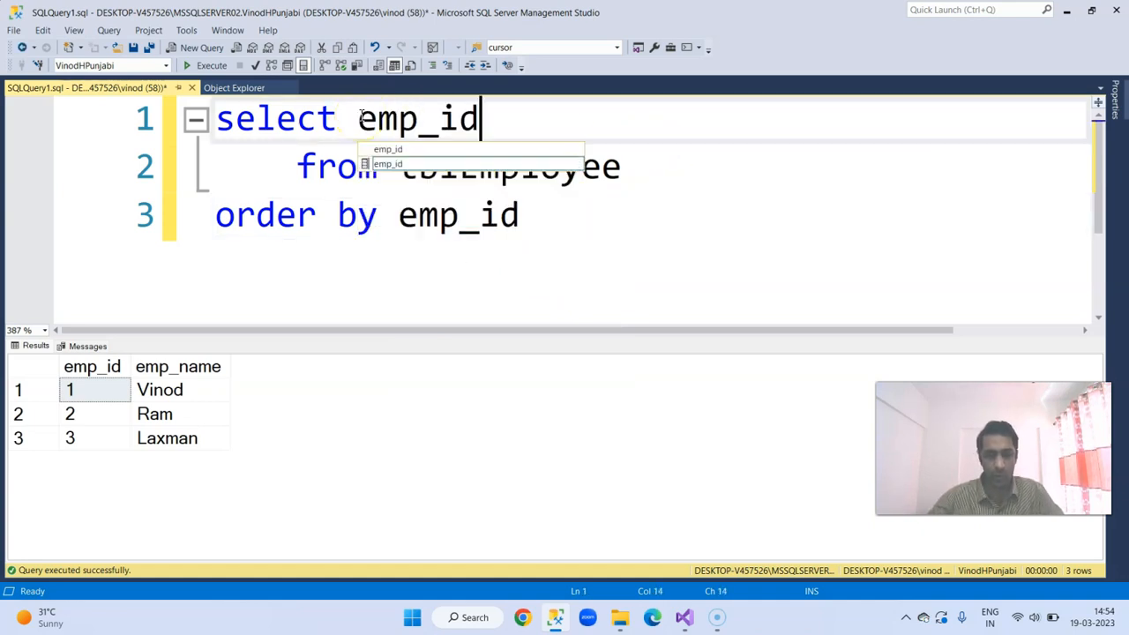
text(, )
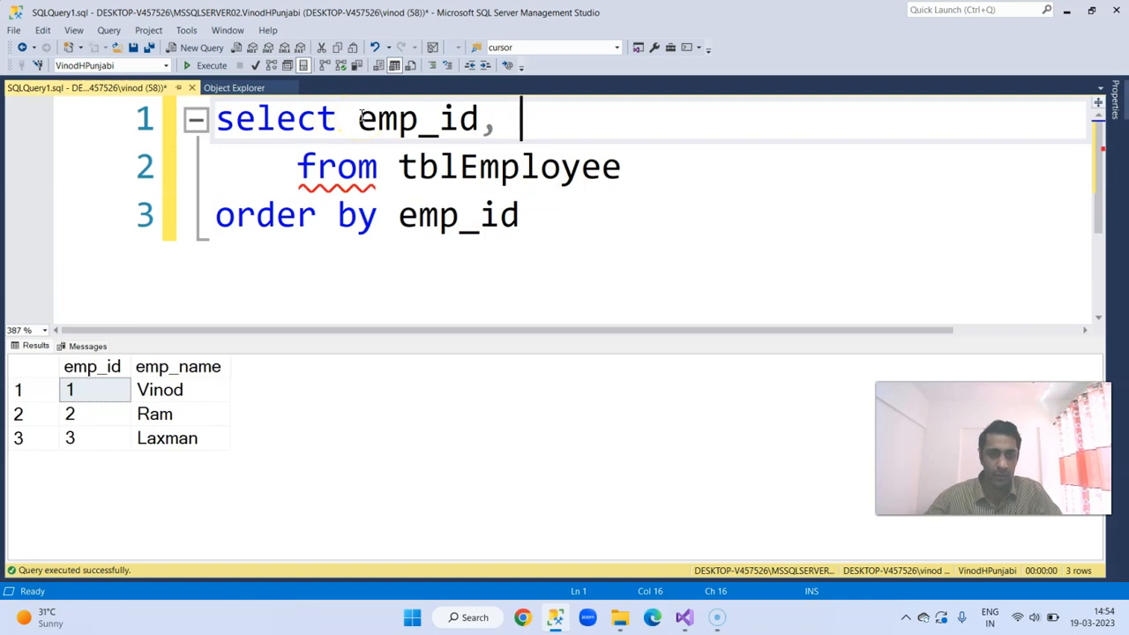
text(emp_)
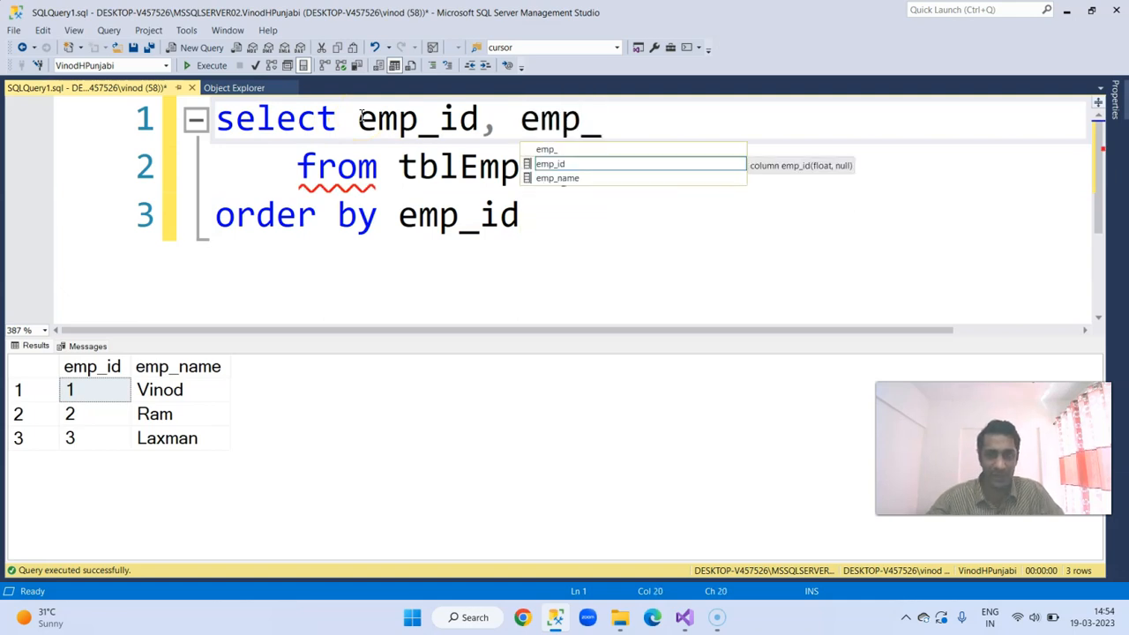
key(Down)
key(Tab)
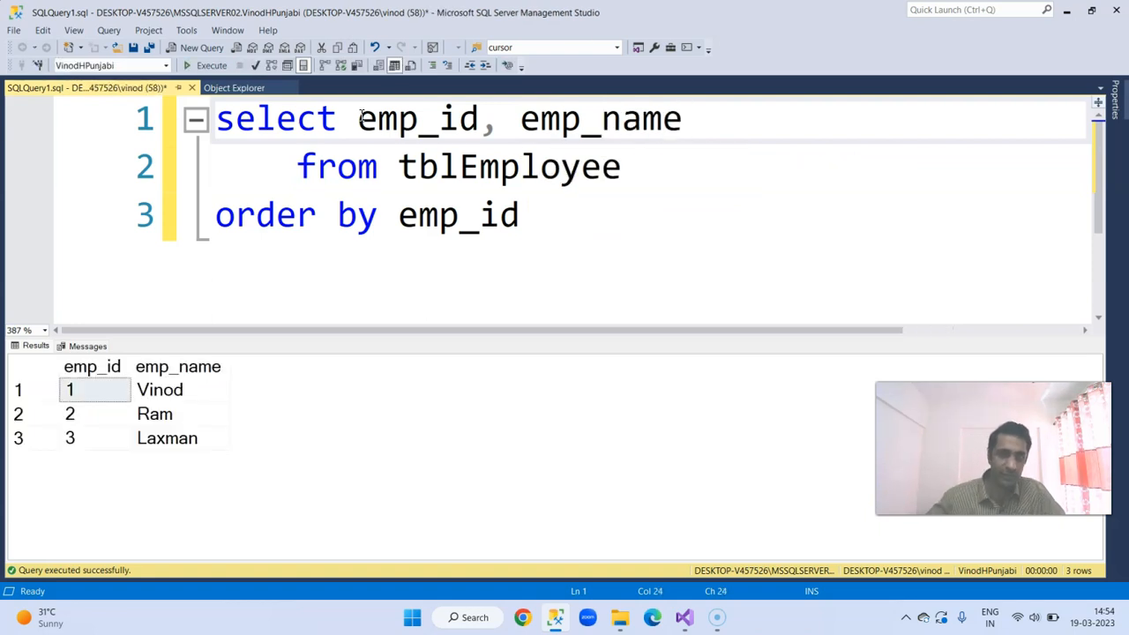
Step: Copy the entire tblEmployee query and paste it as the query text of ds_FetchEmployeeData in Visual Studio
key(ctrl+a)
right_click(412, 132)
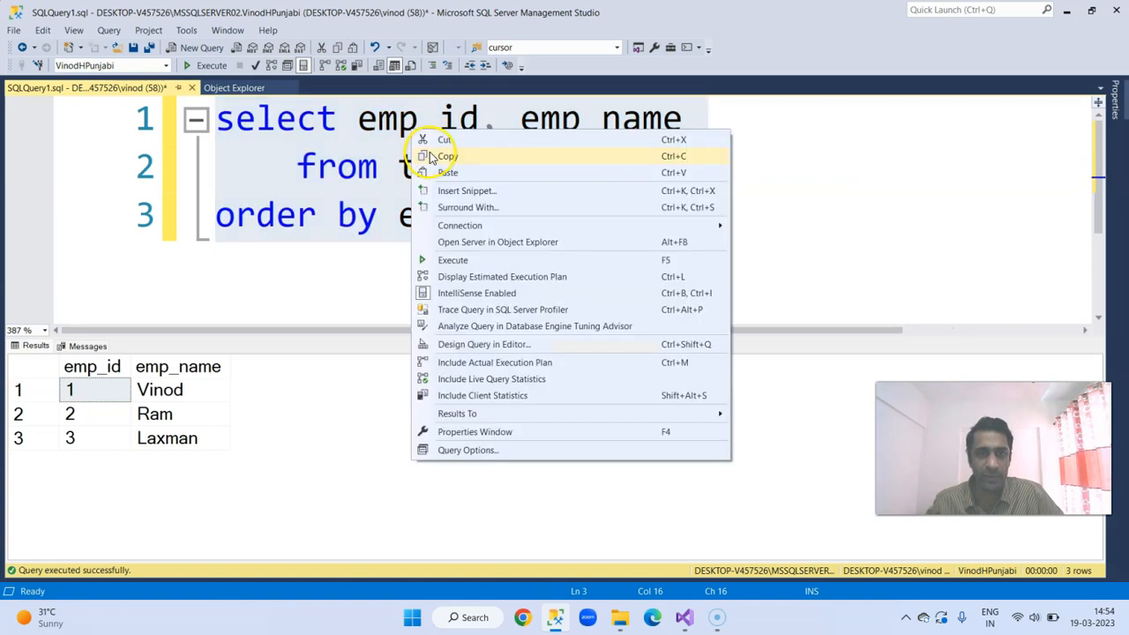
click(432, 157)
mouse_move(712, 622)
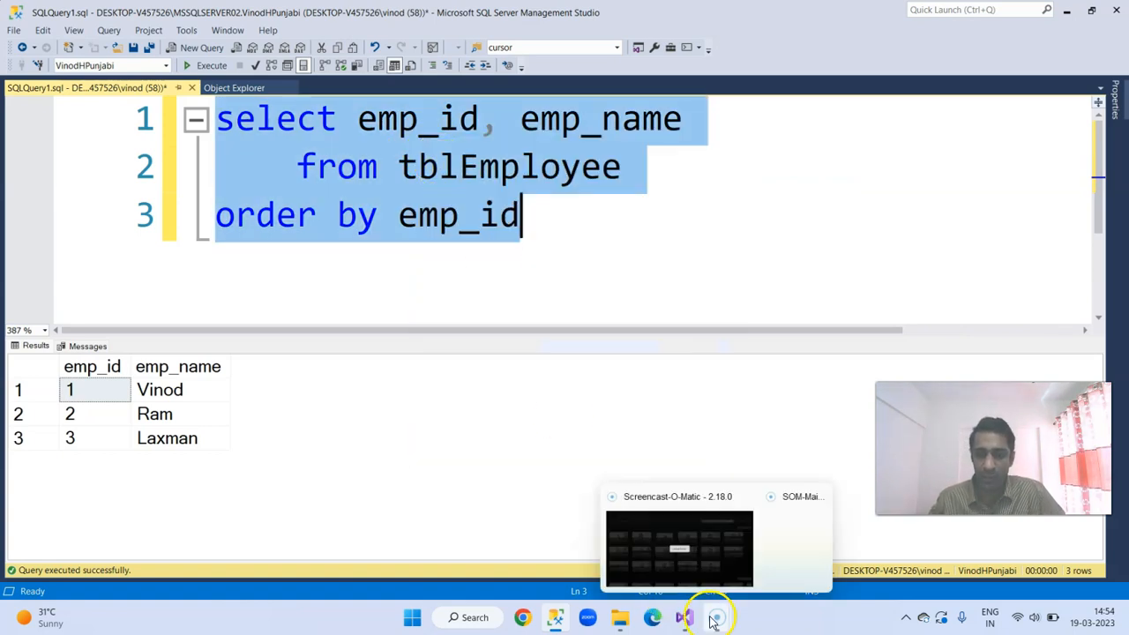
click(500, 284)
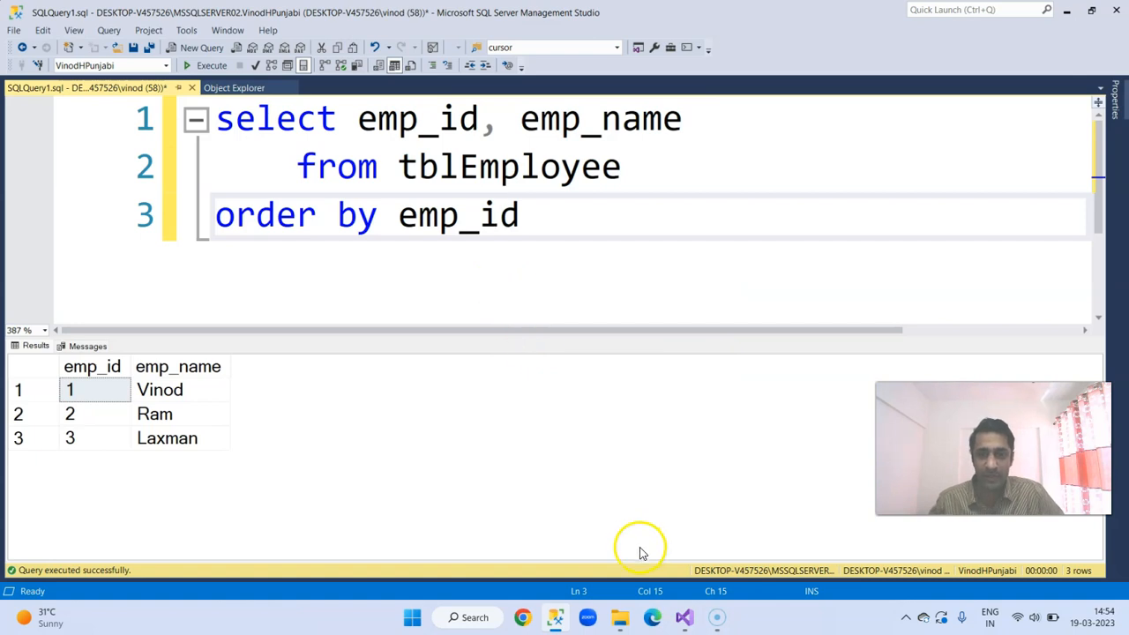
click(684, 617)
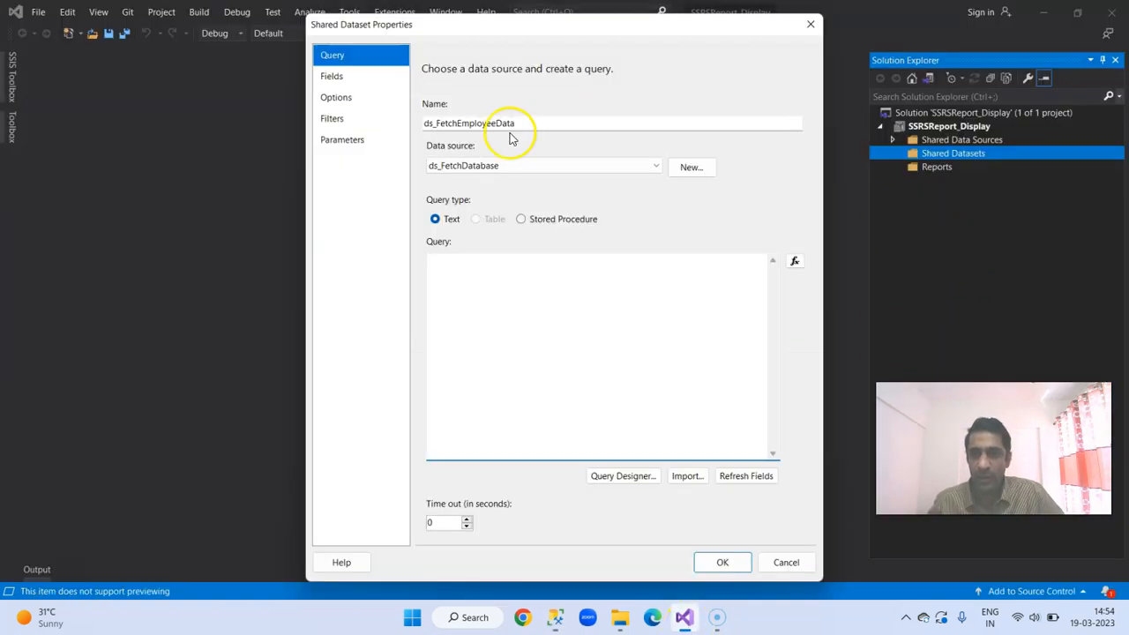
key(ctrl+v)
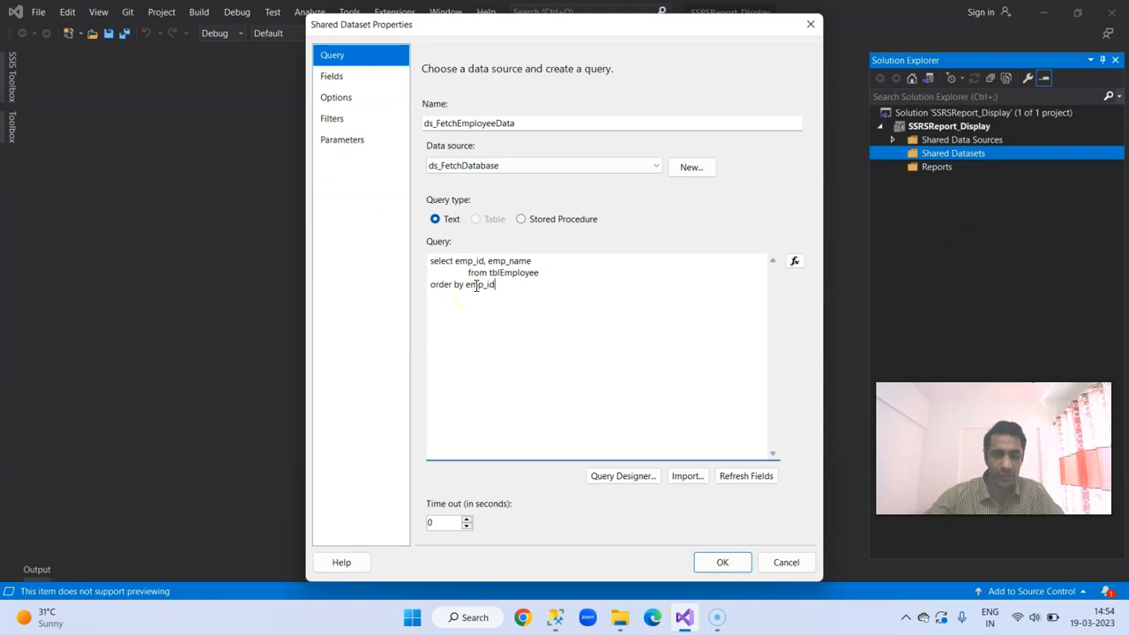
Step: Check the query fields of ds_FetchEmployeeData, return to its query, and save the shared dataset
click(344, 75)
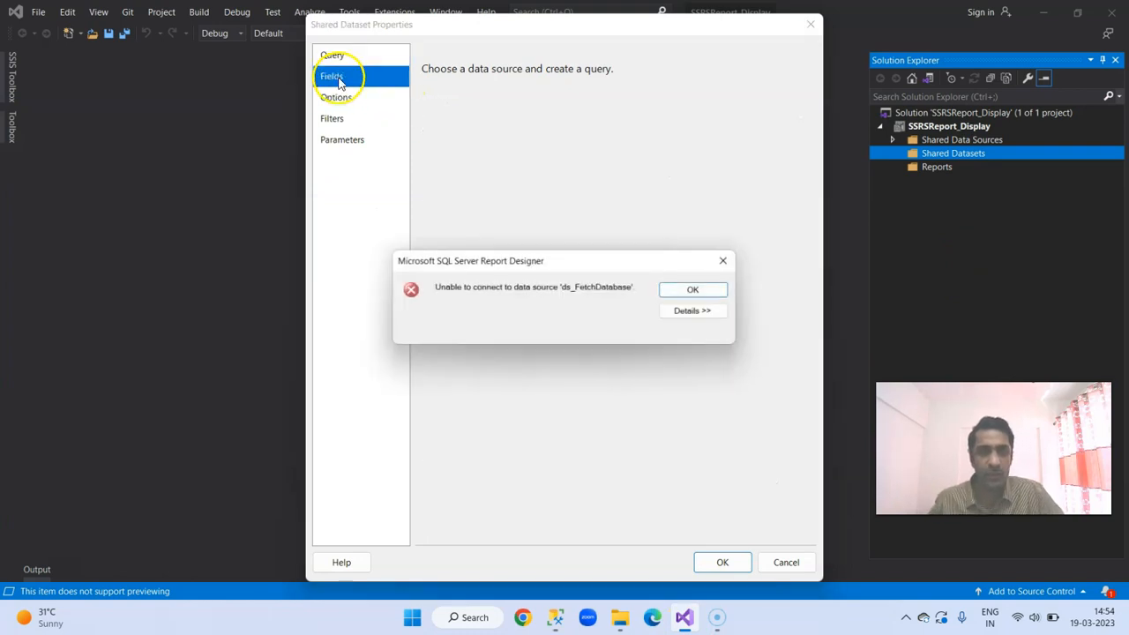
click(693, 290)
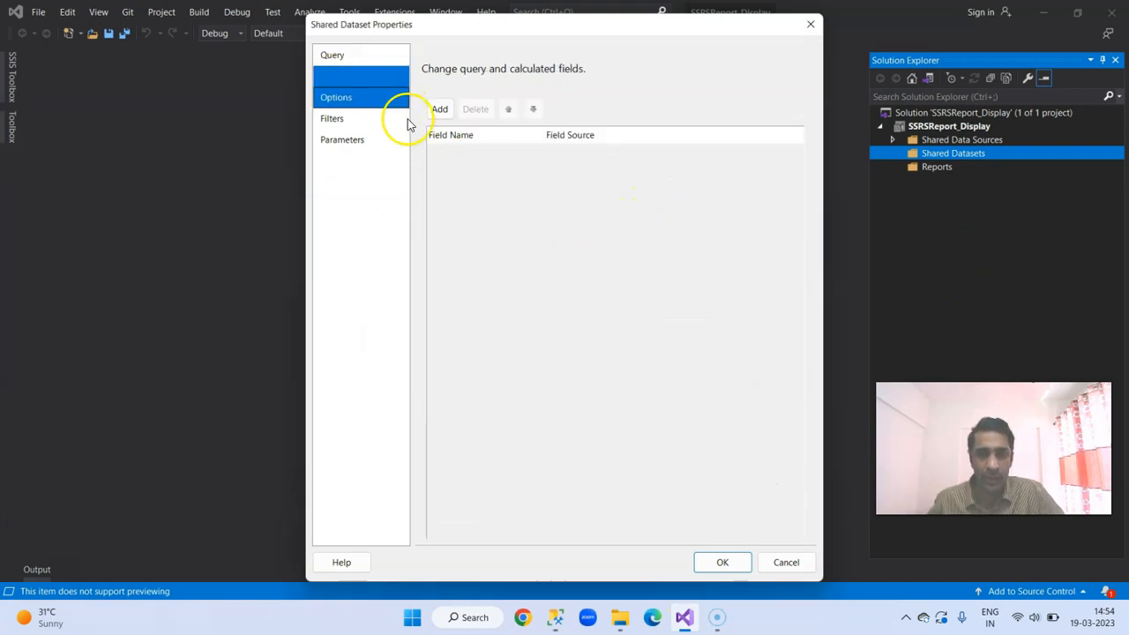
click(356, 55)
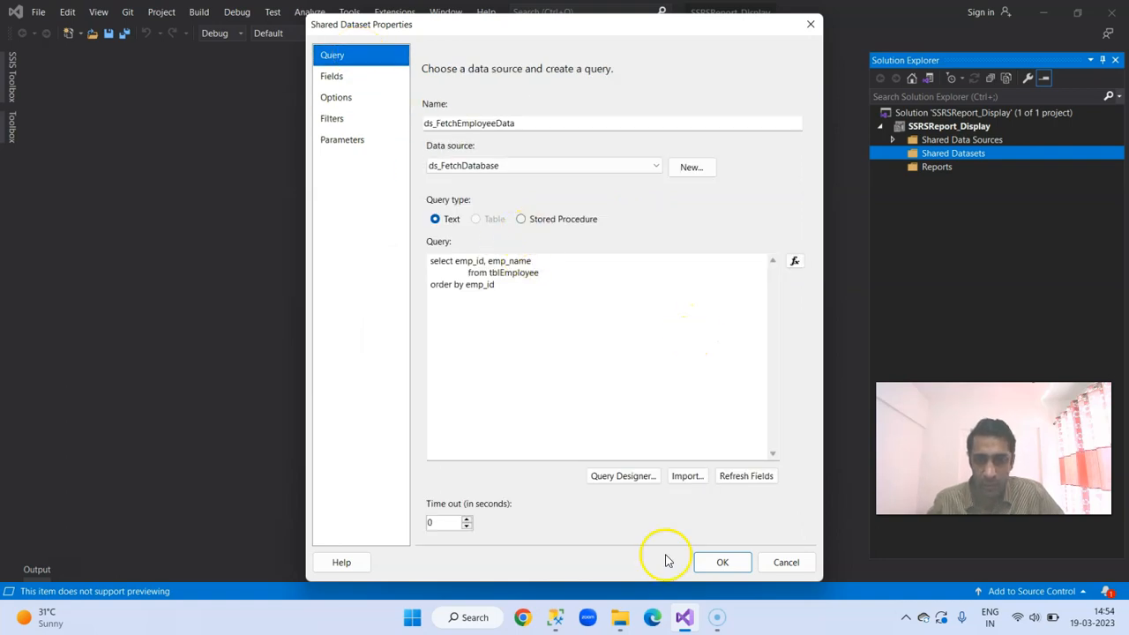
click(715, 563)
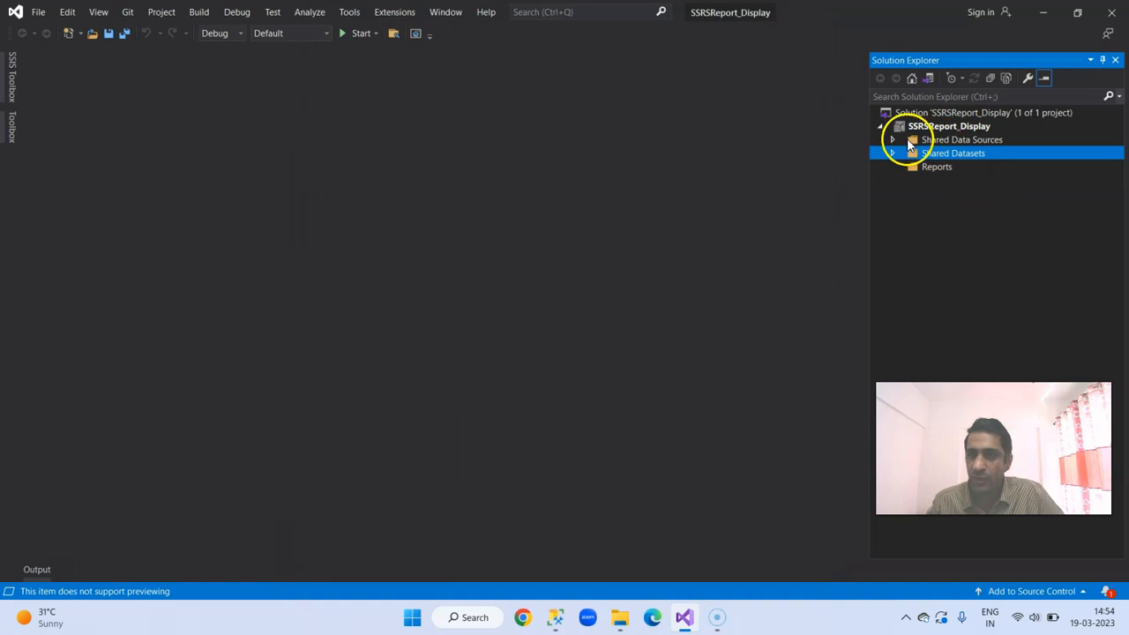
Step: Review the connection string and credentials of the shared data source ds_FetchDatabase.rds
click(891, 140)
click(976, 155)
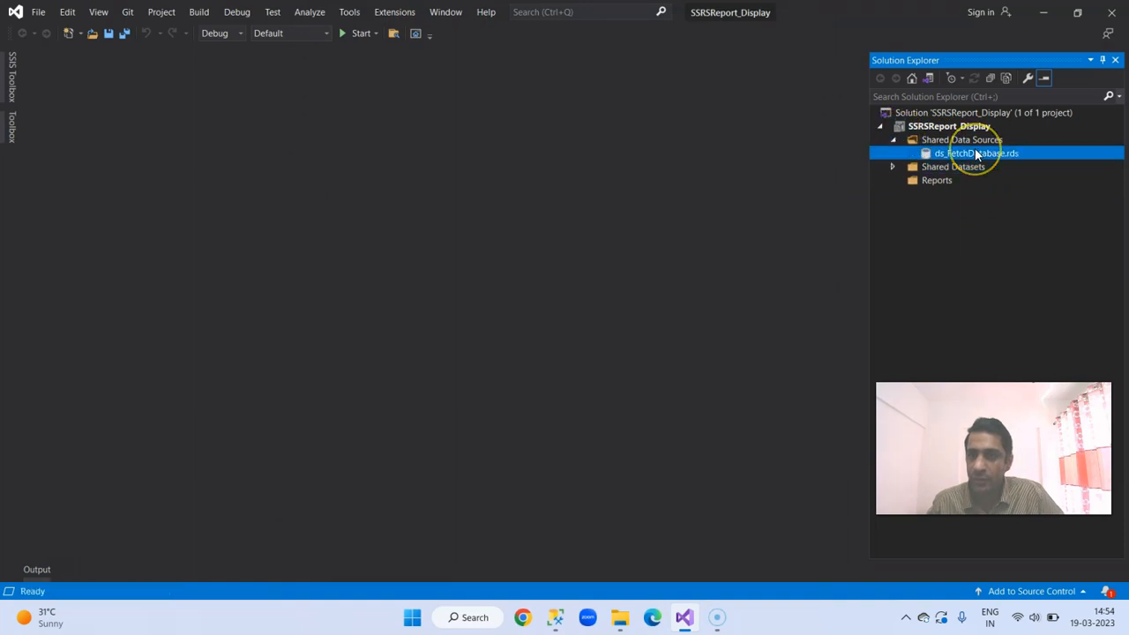
double_click(976, 154)
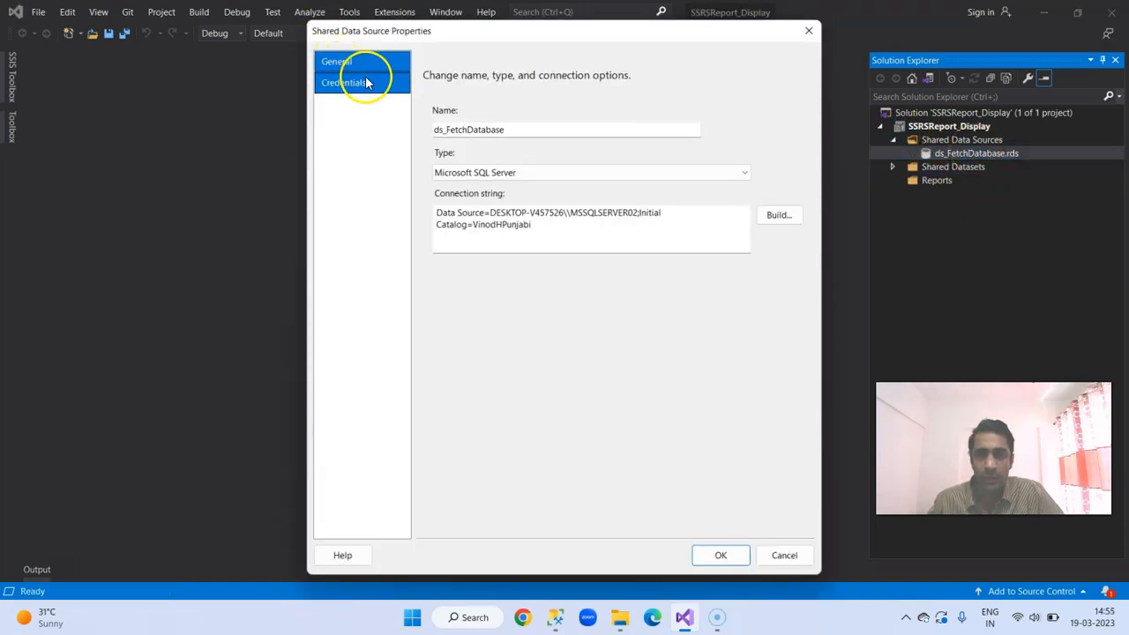
click(562, 242)
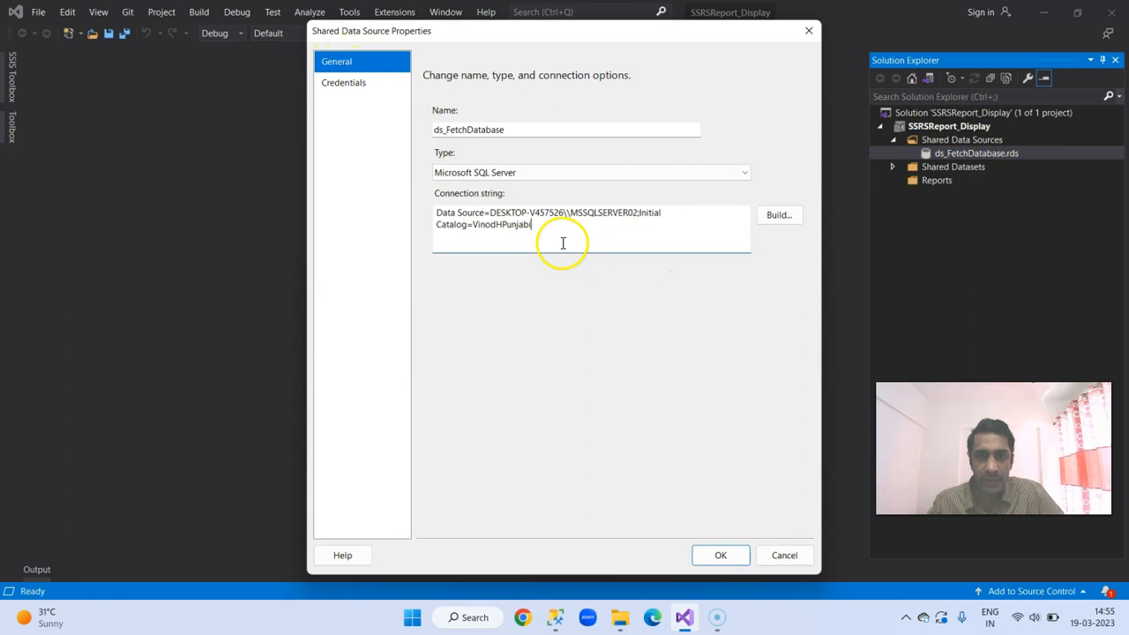
click(357, 88)
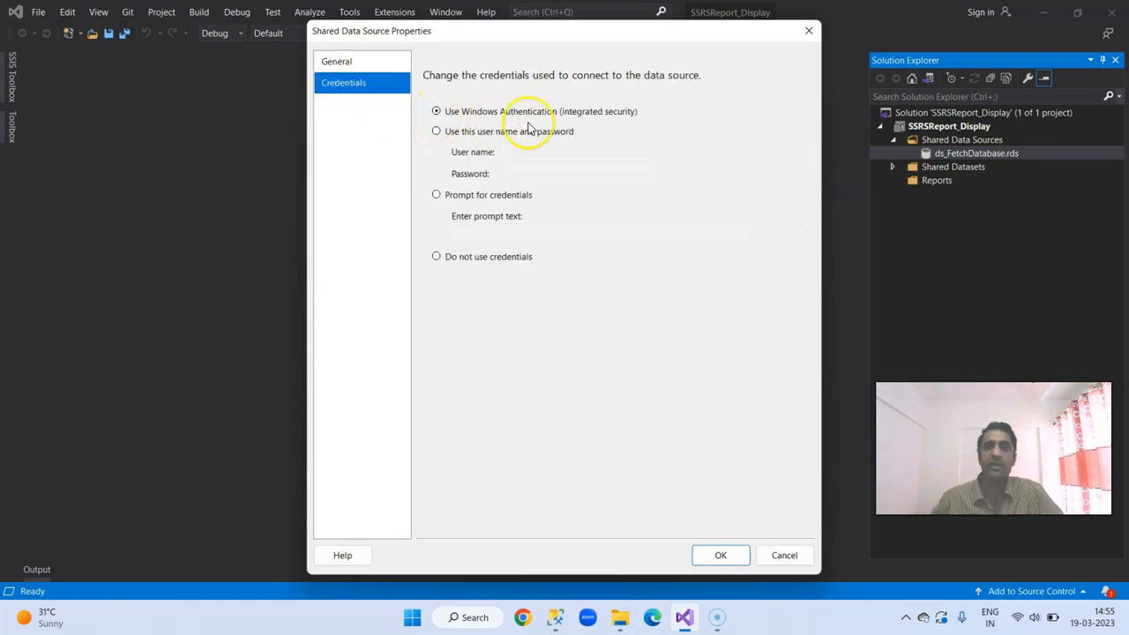
click(719, 556)
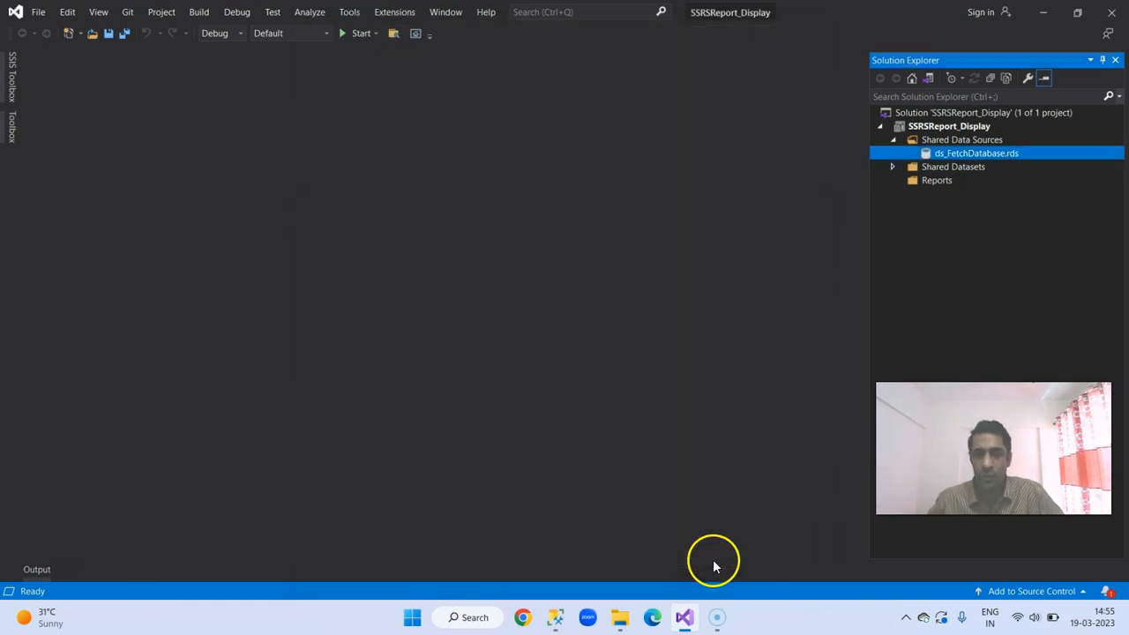
Step: Review the query, fields and options of the shared dataset ds_FetchEmployeeData.rsd
click(892, 167)
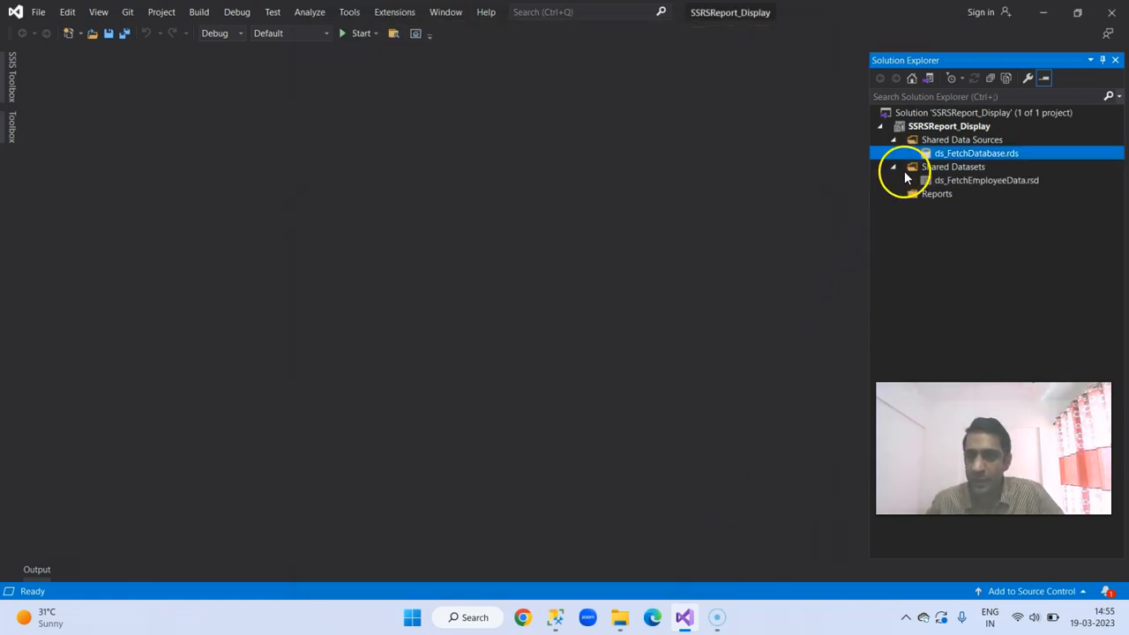
double_click(958, 184)
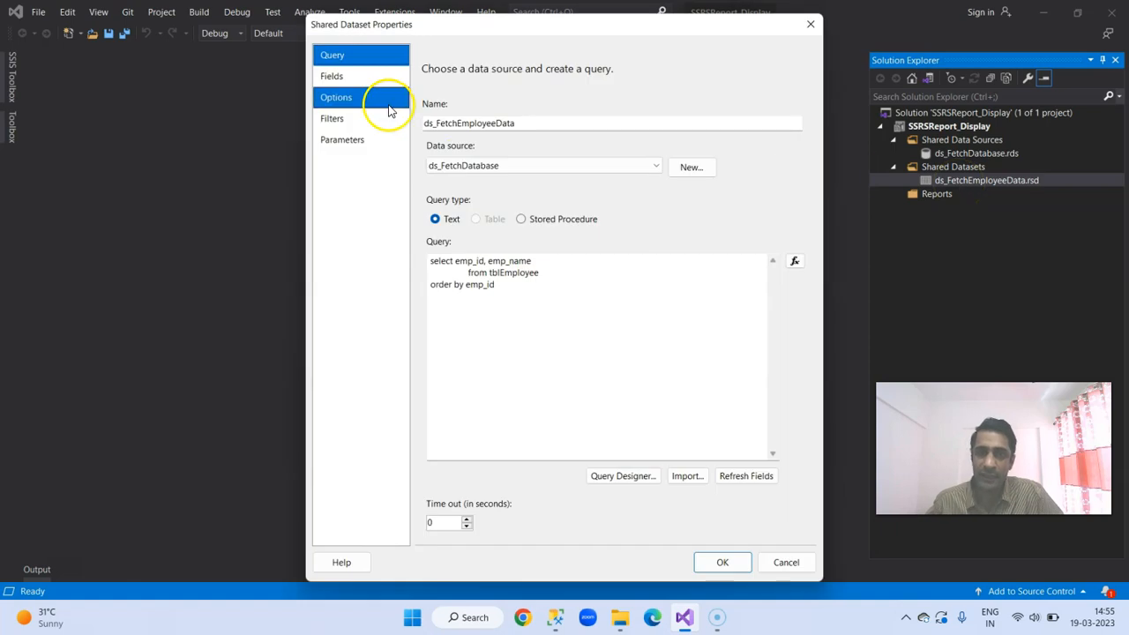
click(350, 79)
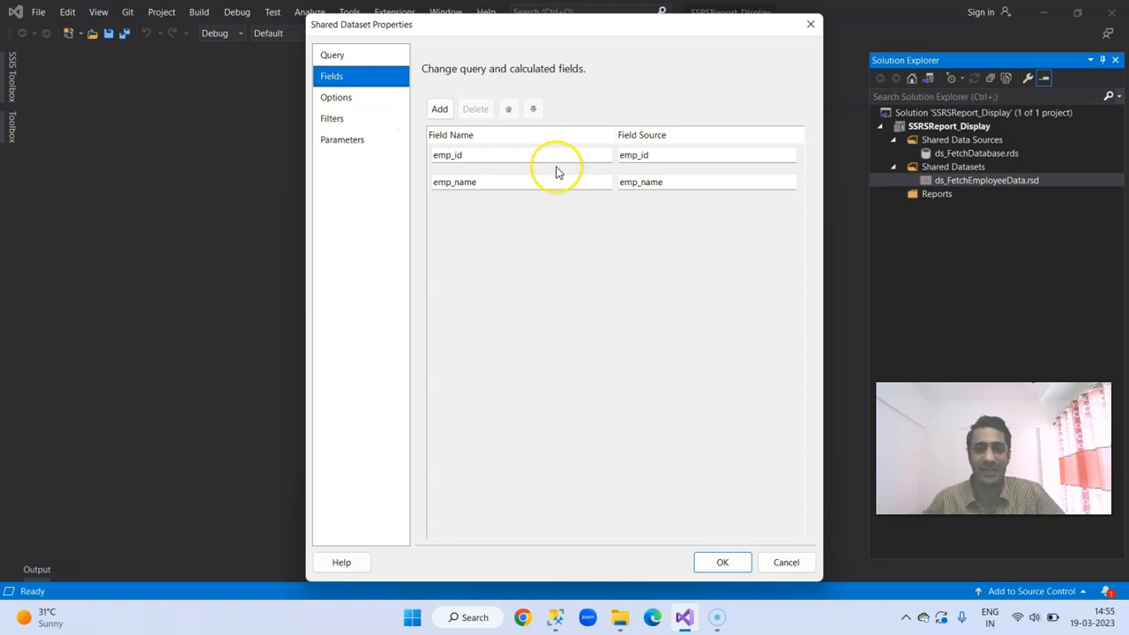
click(351, 97)
click(720, 561)
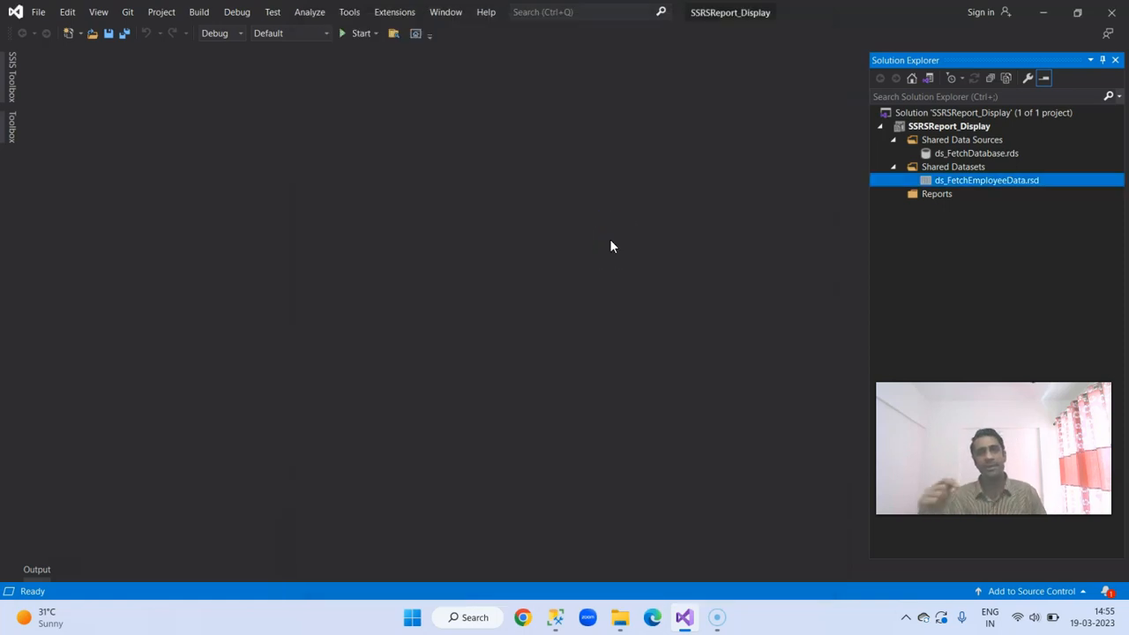
Step: Add a new empty report named rs_FetchEmpData.rdl to the project's Reports folder
click(915, 195)
right_click(915, 195)
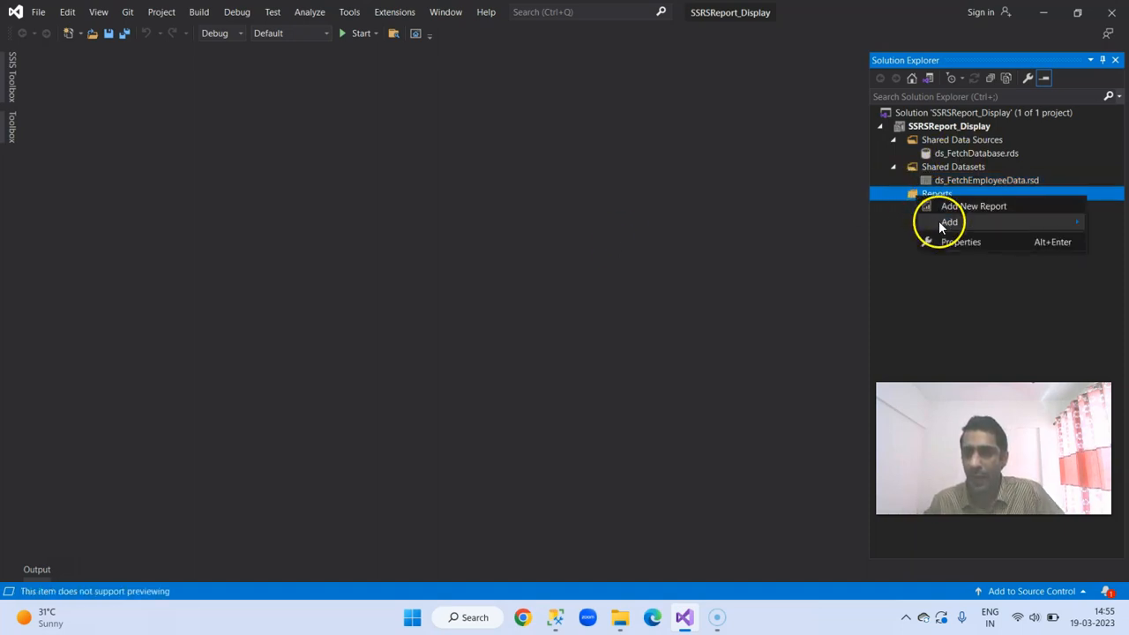
mouse_move(942, 221)
click(776, 221)
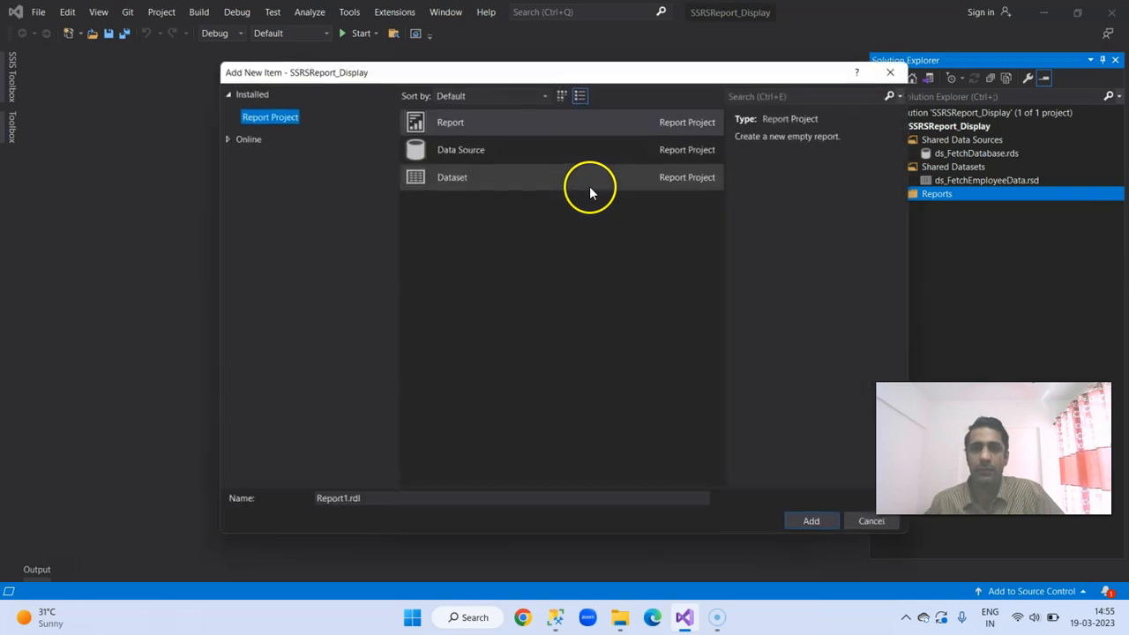
click(480, 124)
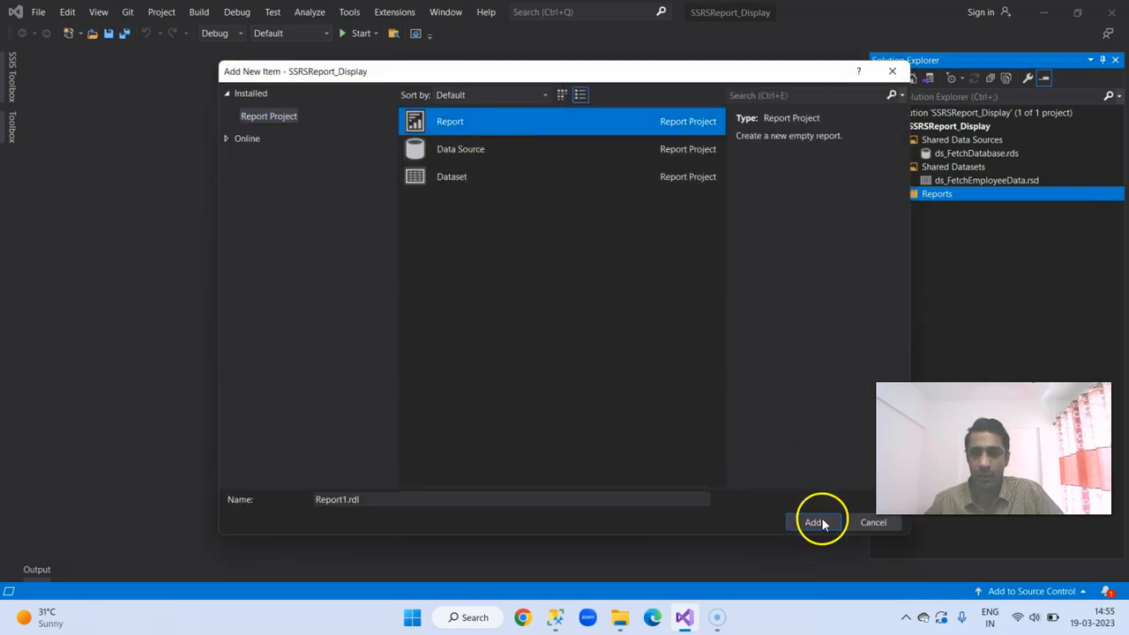
click(345, 500)
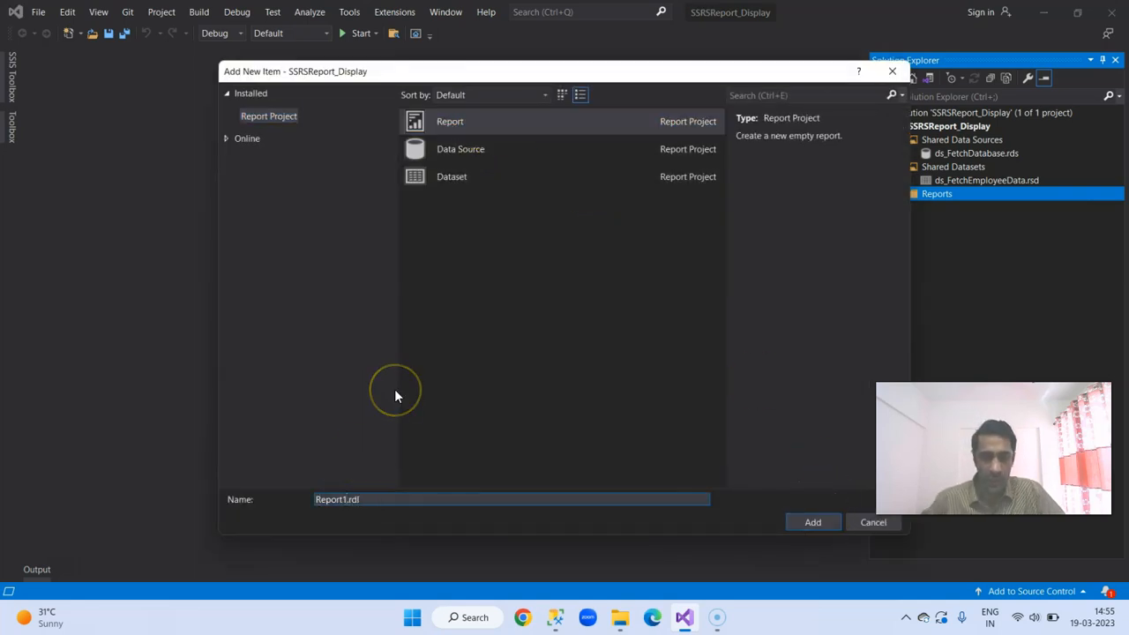
key(shift+Home)
key(BackSpace)
text(res)
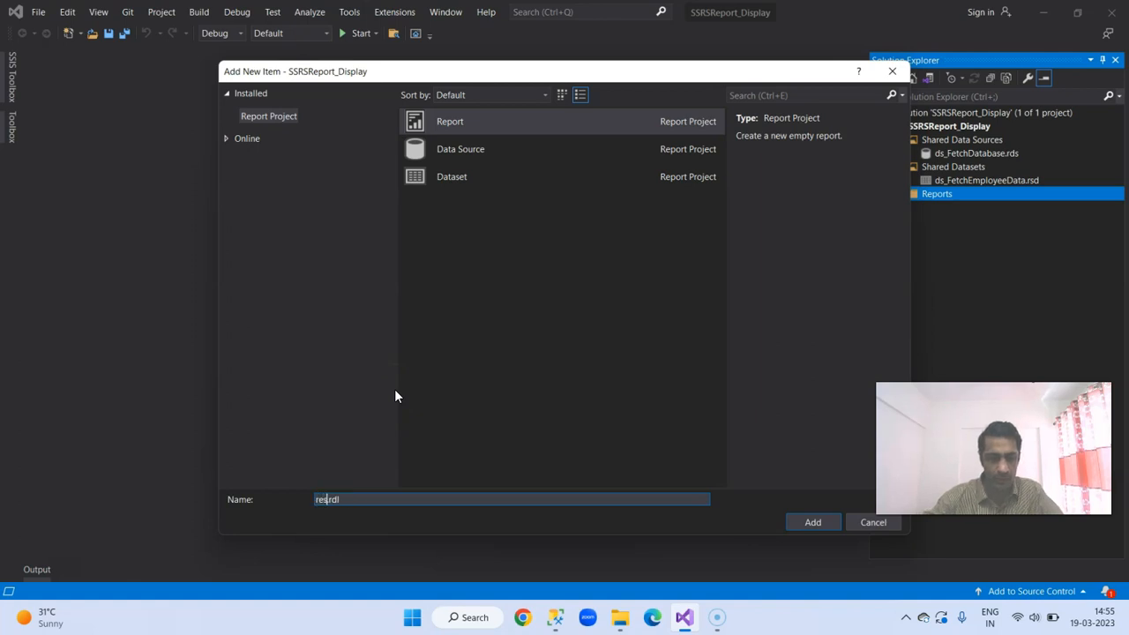
key(BackSpace)
key(BackSpace)
key(BackSpace)
text(rs_FetchE)
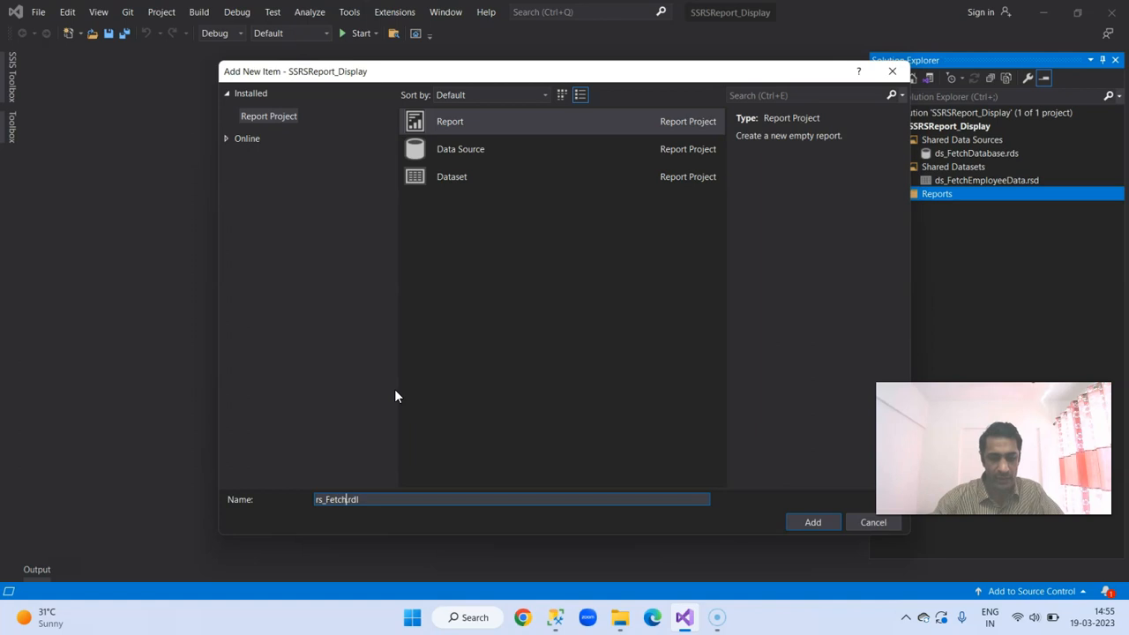
text(mpData)
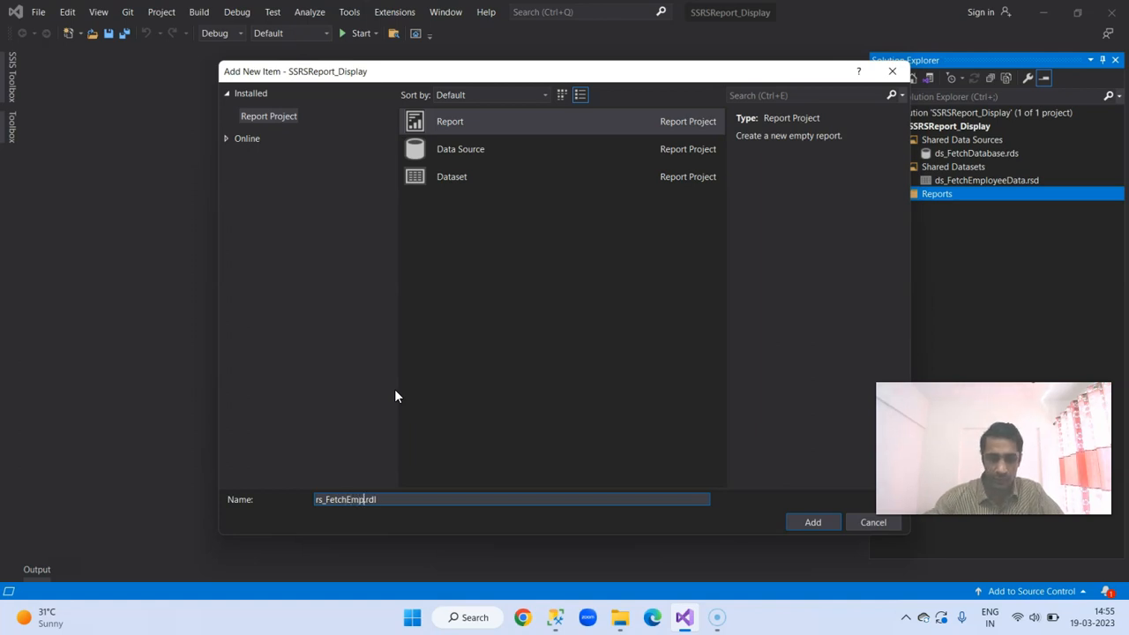
click(805, 523)
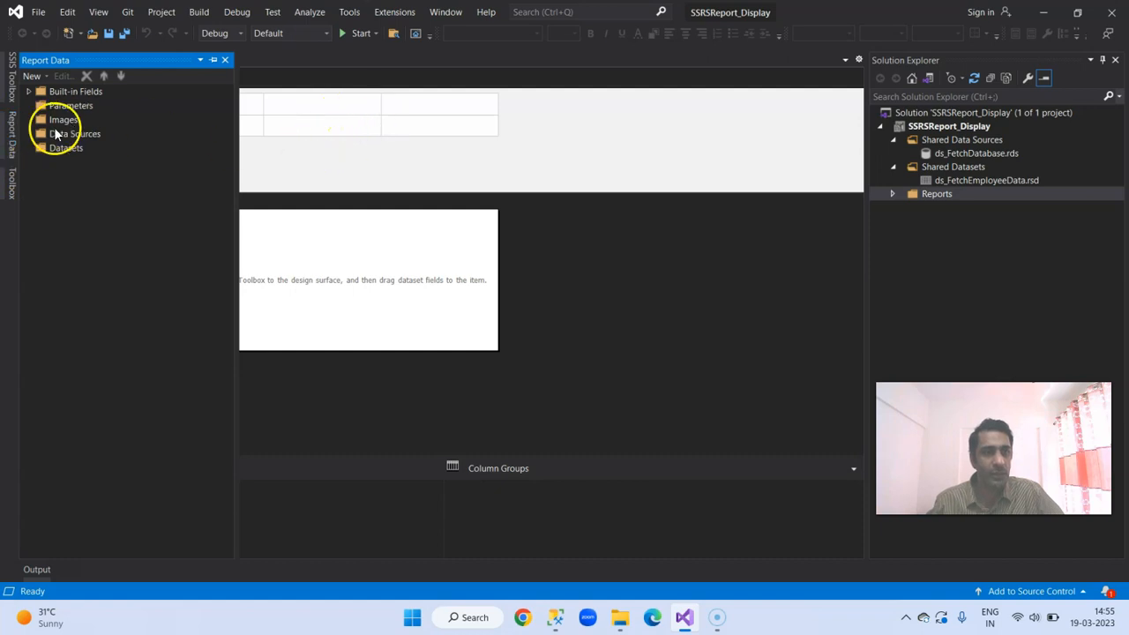
click(11, 185)
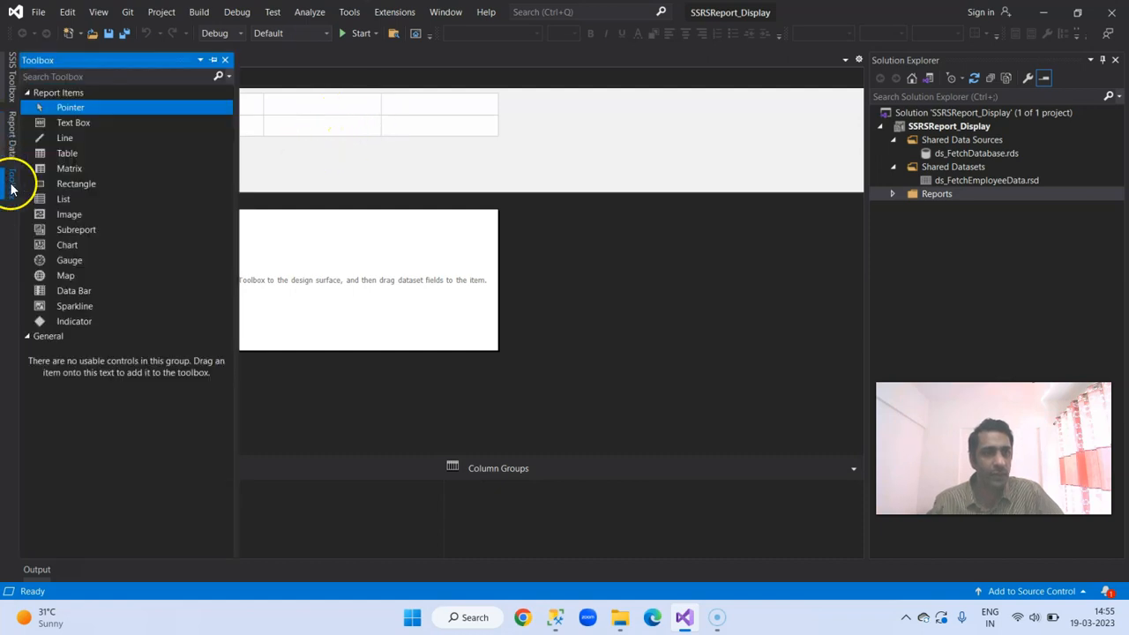
click(213, 59)
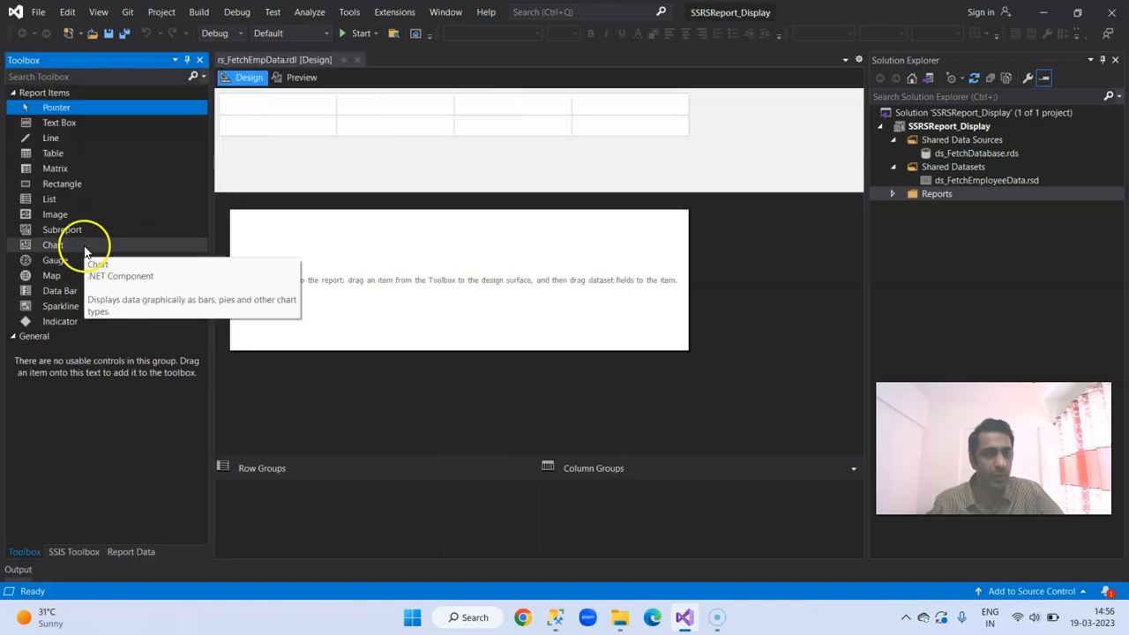
click(11, 336)
click(12, 337)
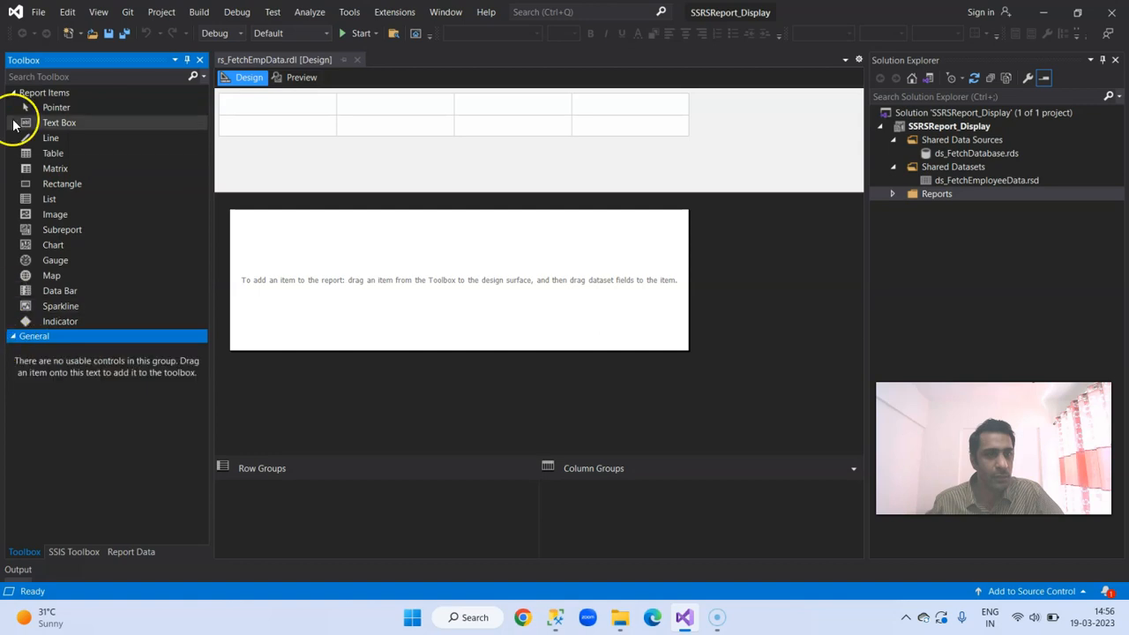
click(18, 94)
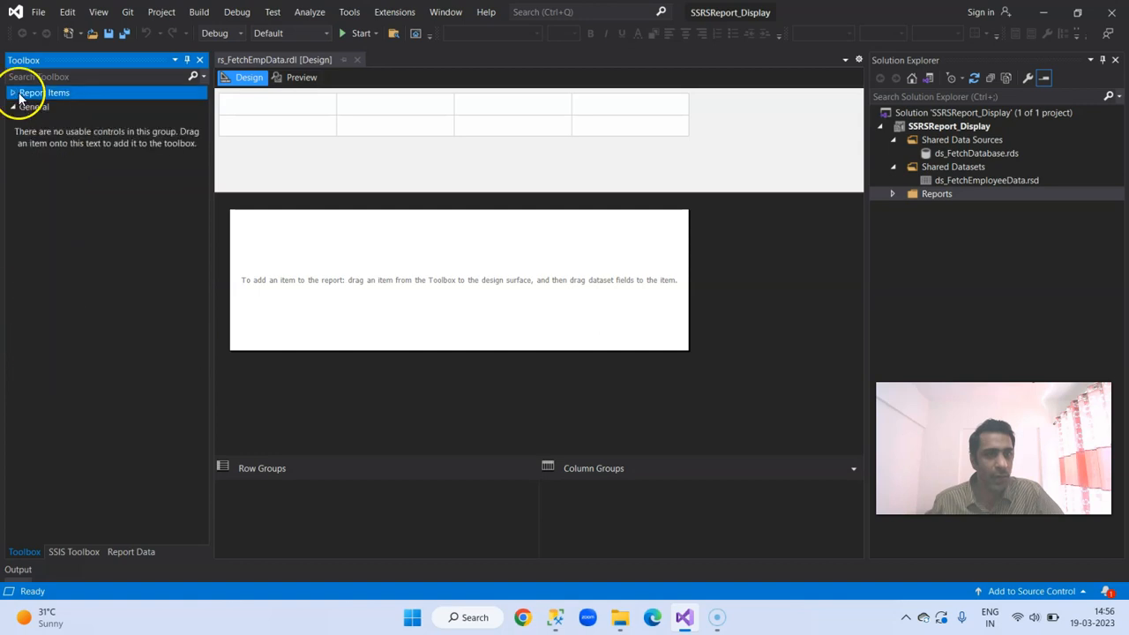
click(186, 59)
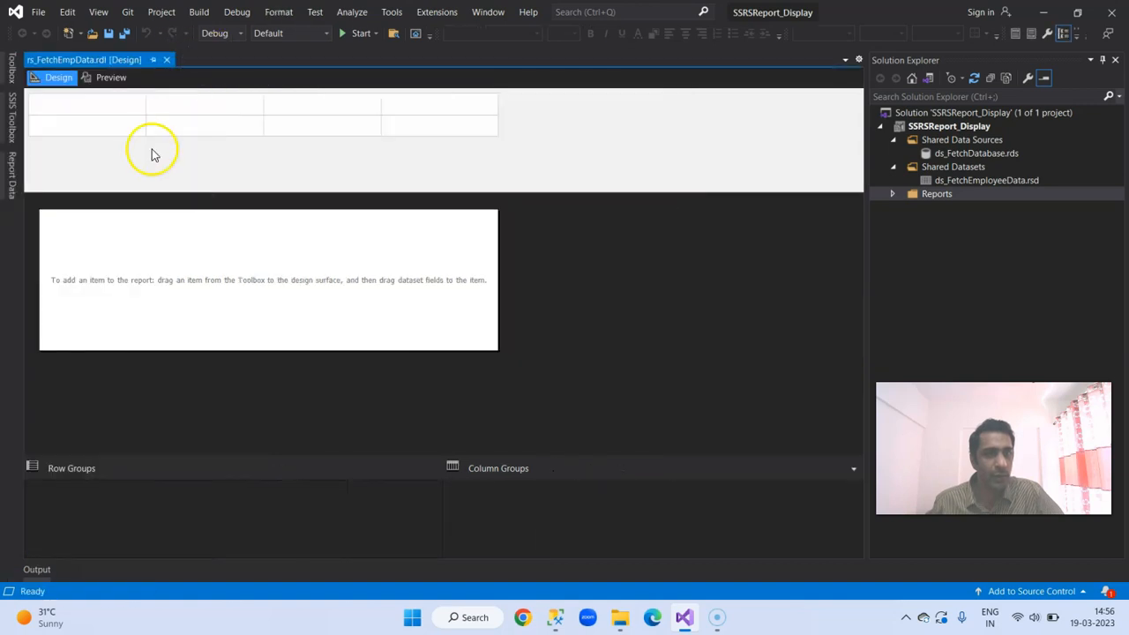
Step: Place a Table report item on the report body and bind it to the shared dataset ds_FetchEmployeeData
click(10, 69)
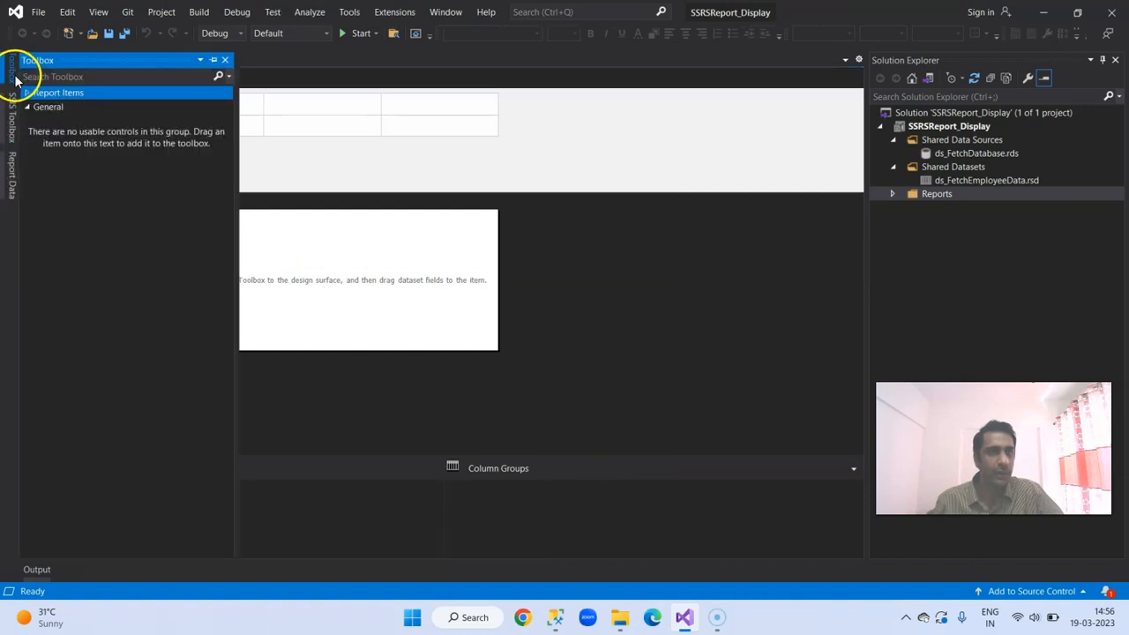
click(28, 94)
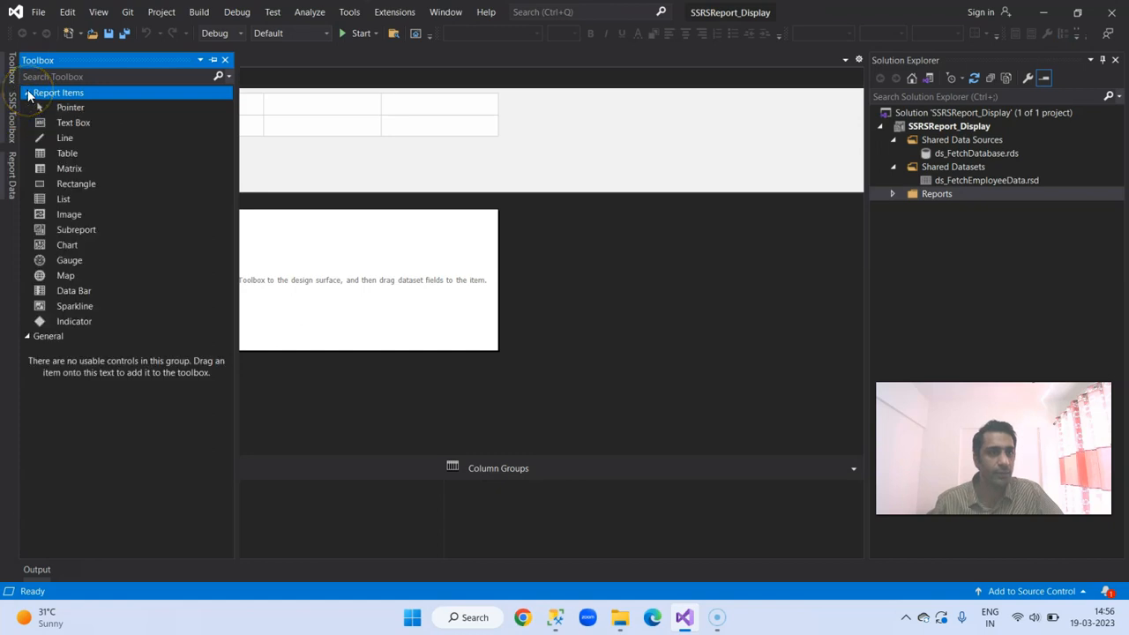
drag(82, 152, 373, 257)
click(460, 223)
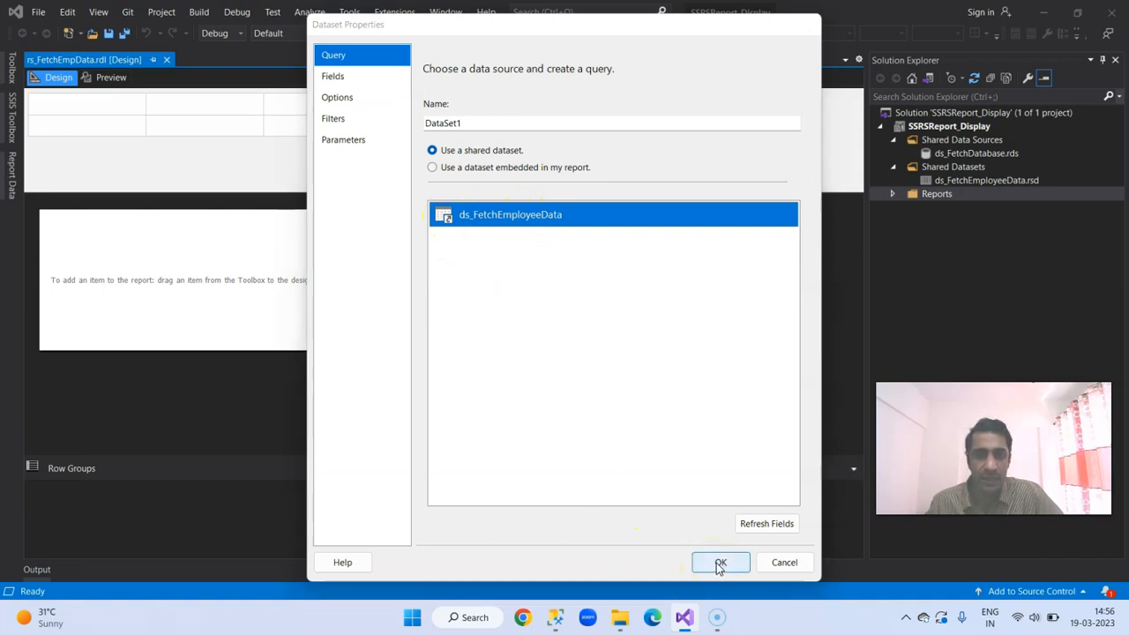
click(719, 566)
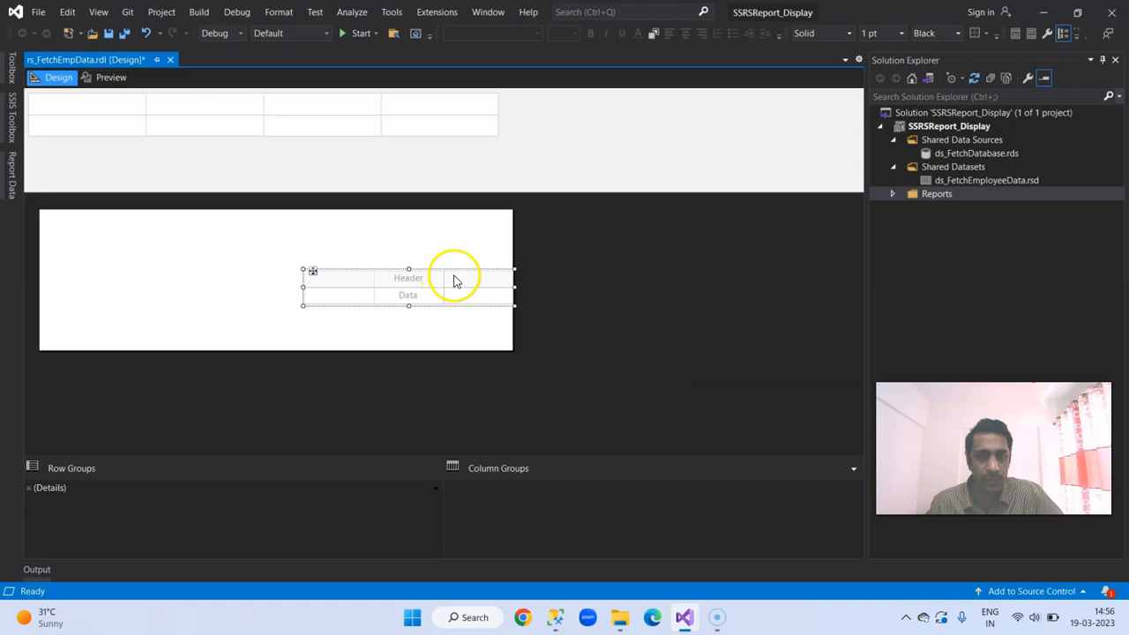
Step: Delete the empty third column of the table so that only two columns are left
click(490, 278)
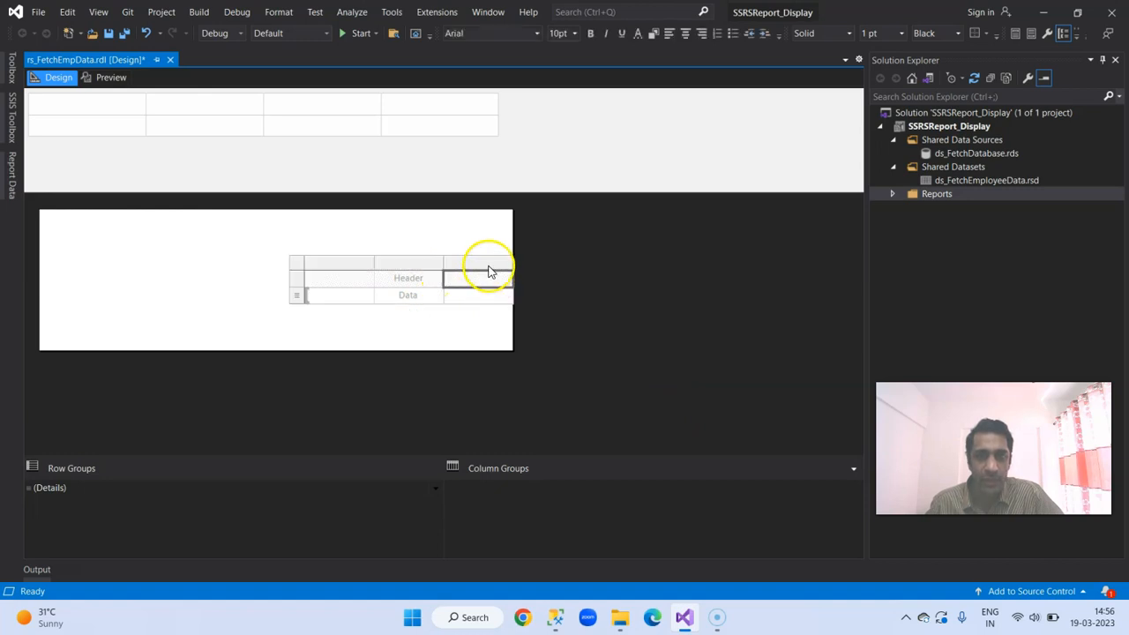
right_click(481, 295)
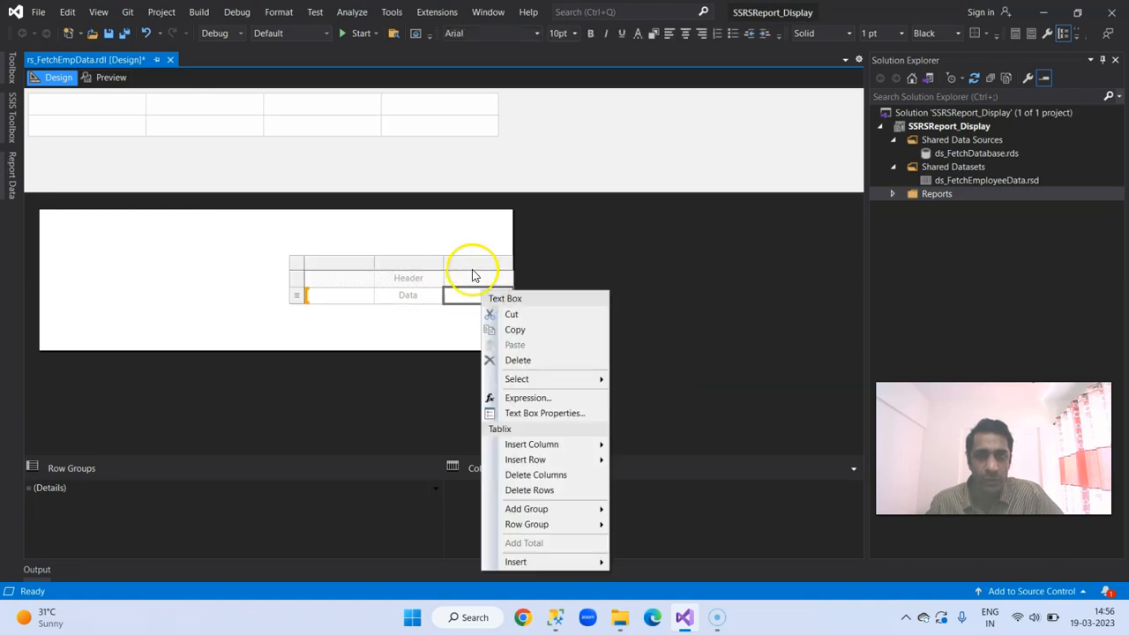
click(479, 255)
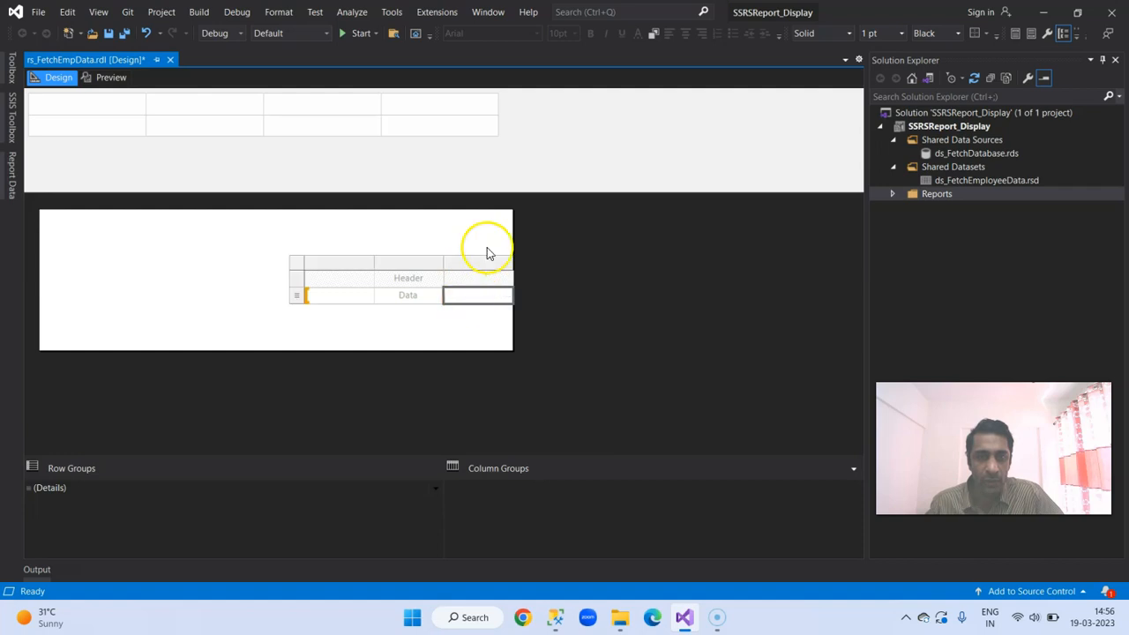
click(480, 262)
right_click(480, 292)
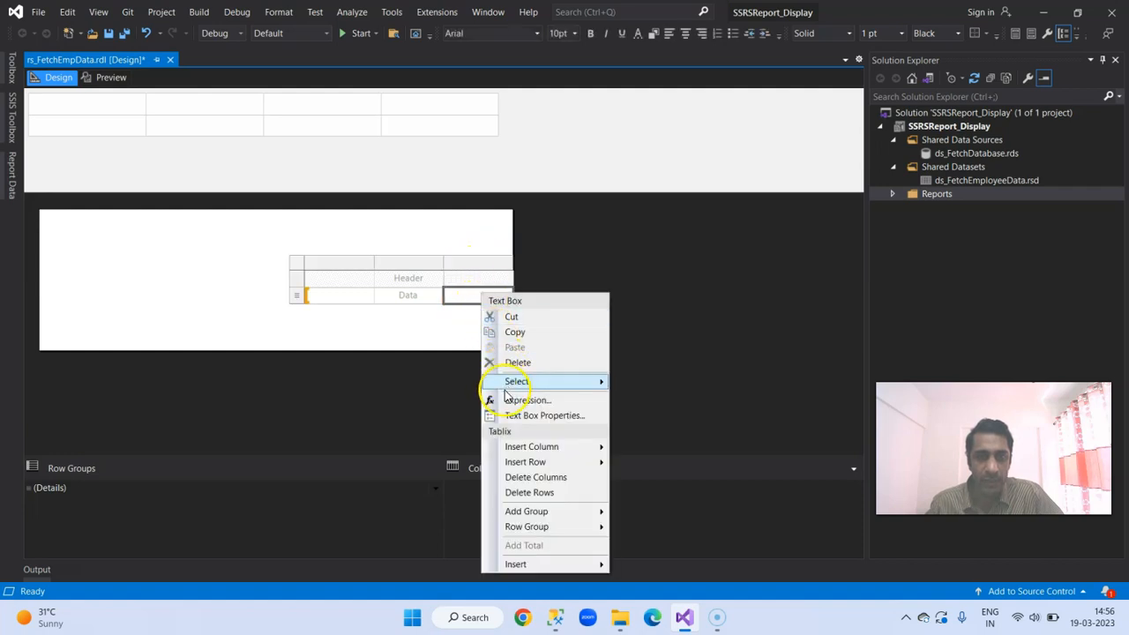
click(513, 362)
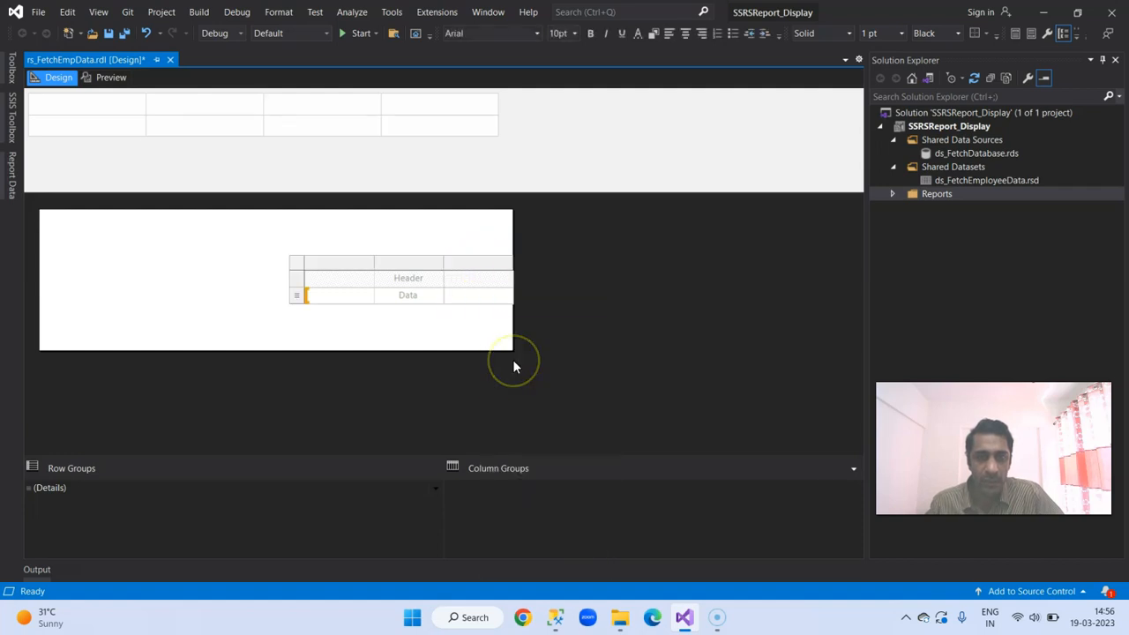
click(482, 273)
right_click(481, 277)
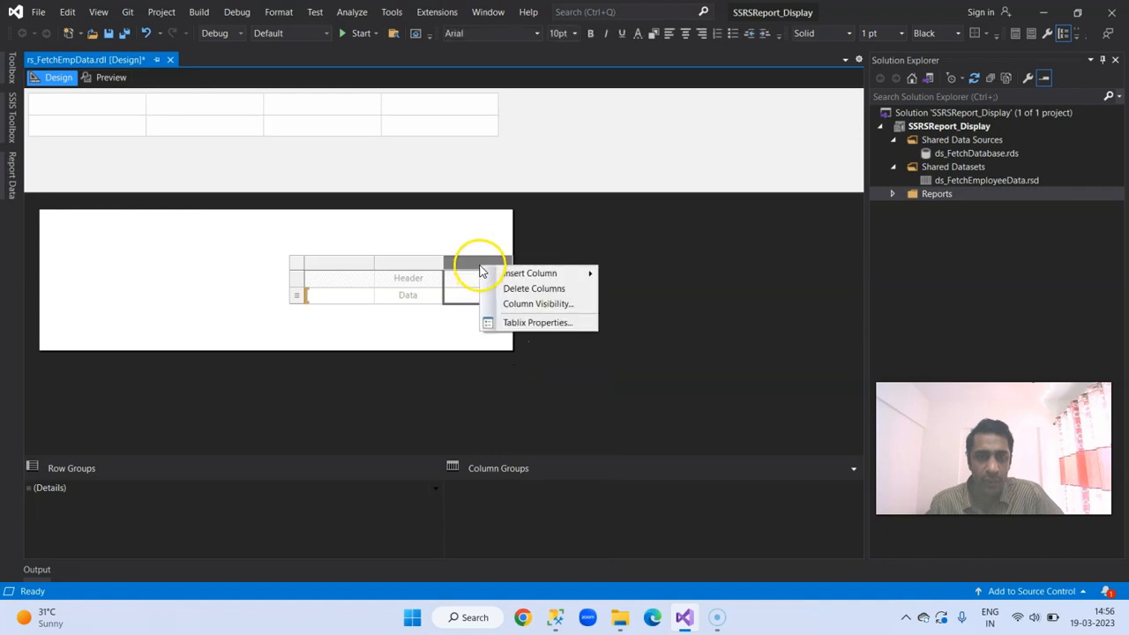
click(511, 289)
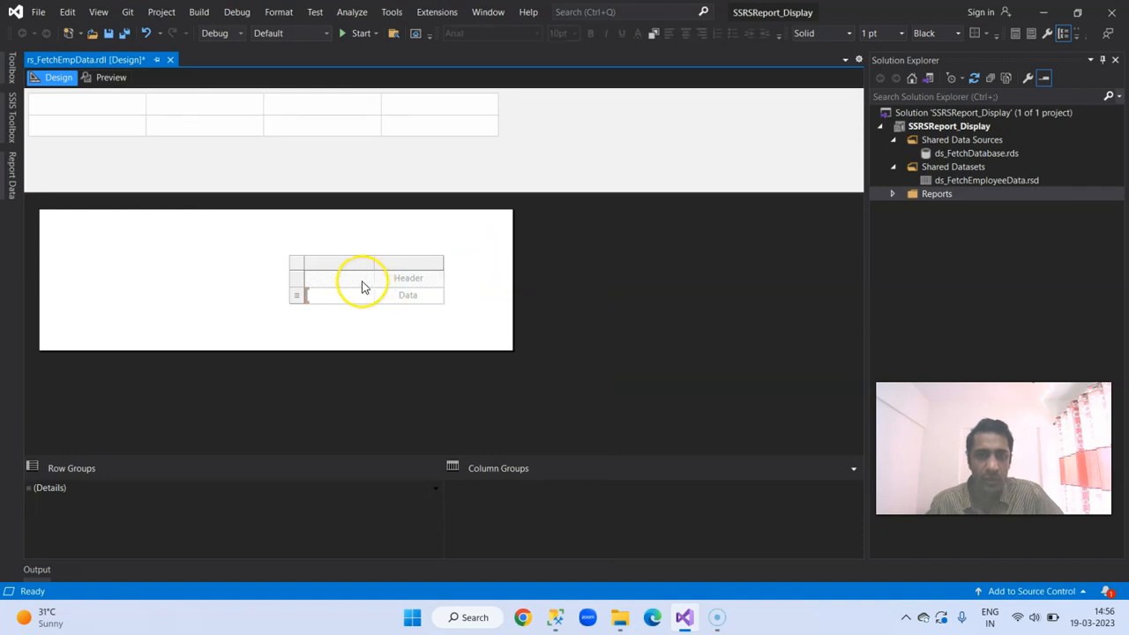
Step: Assign the emp_id field to the first data cell of the table and emp_name to the second
click(335, 263)
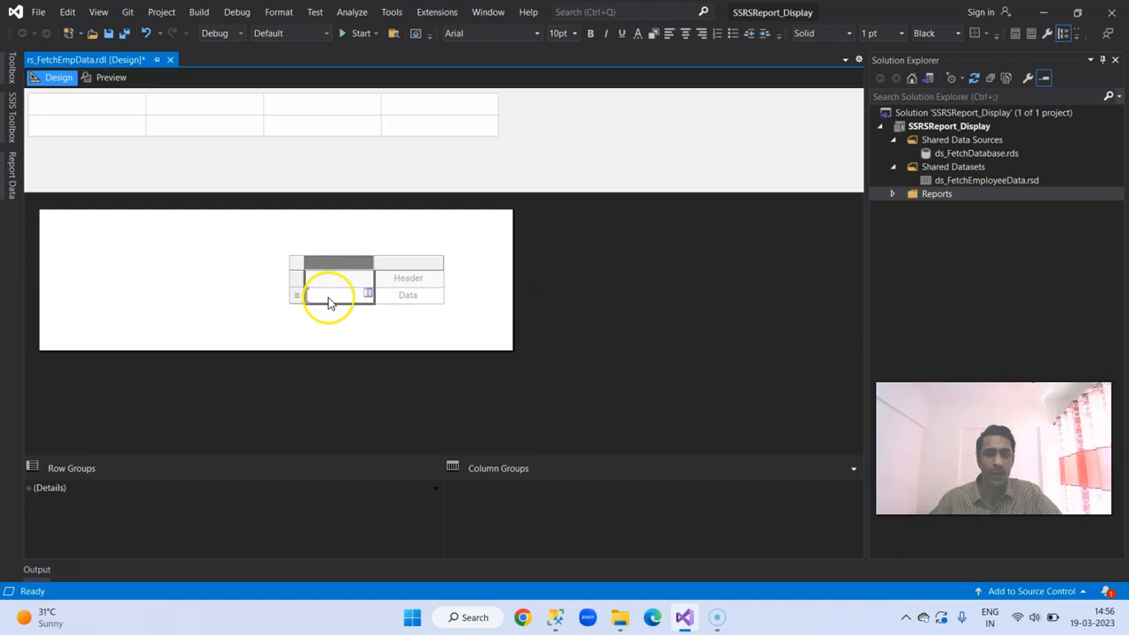
click(334, 300)
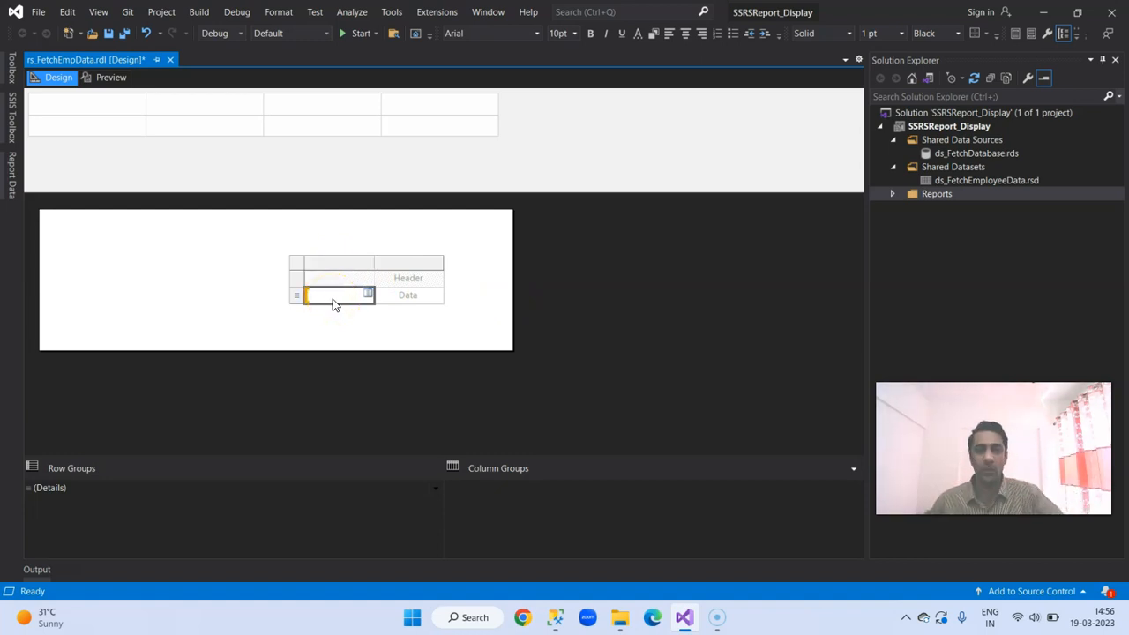
click(366, 298)
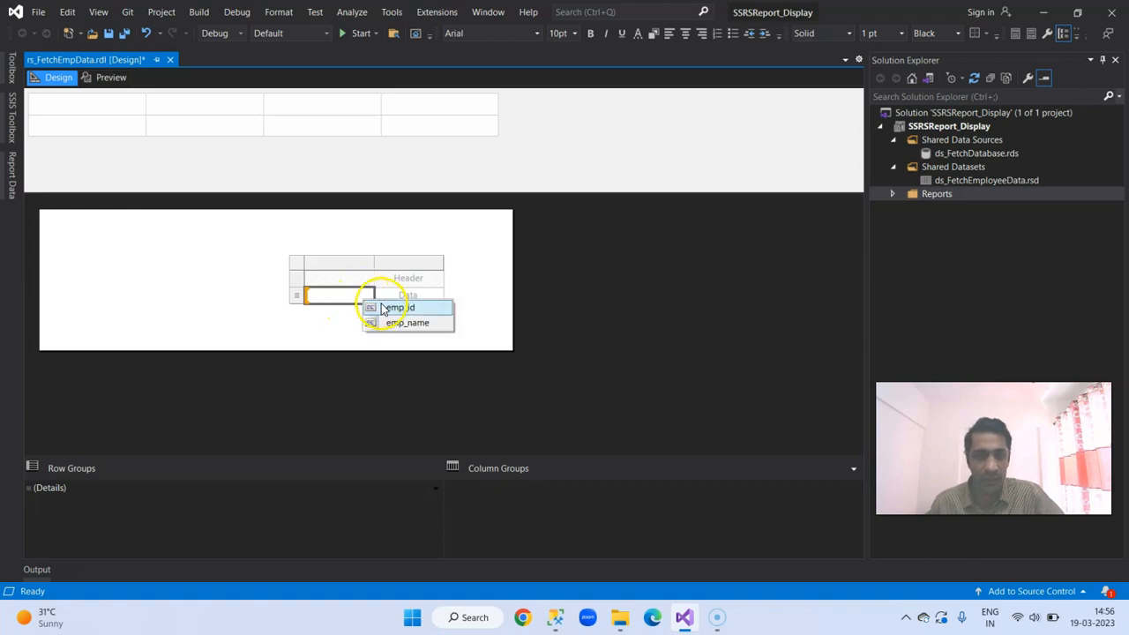
click(381, 304)
click(408, 300)
click(438, 294)
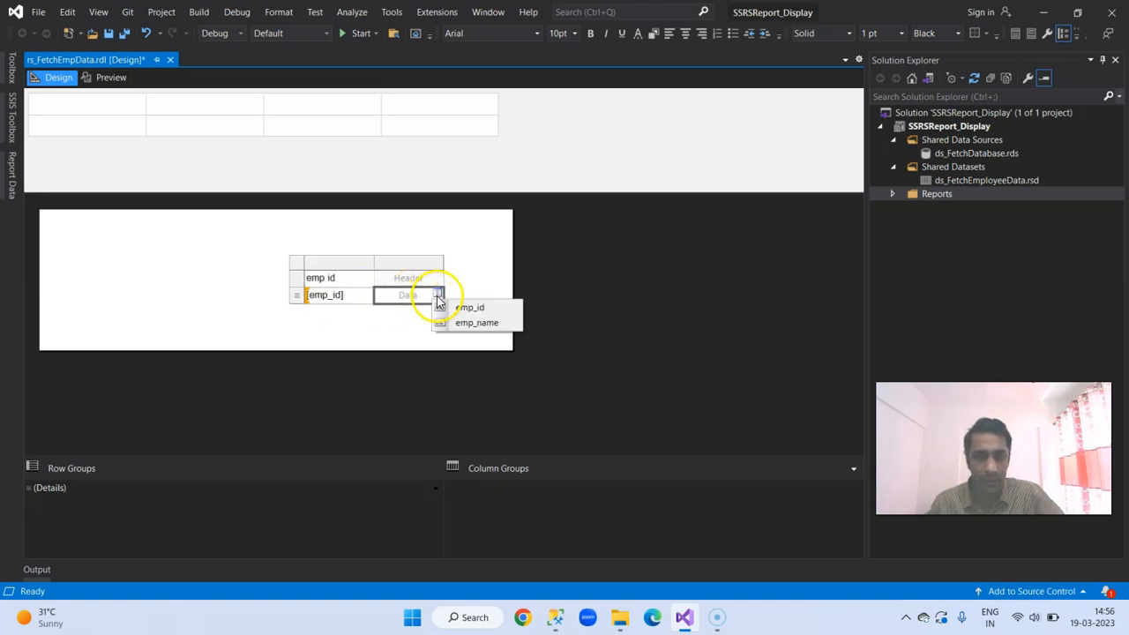
click(476, 323)
Step: Set the font size of the [emp_id] data cell to 12pt in its text box properties
click(296, 294)
right_click(369, 298)
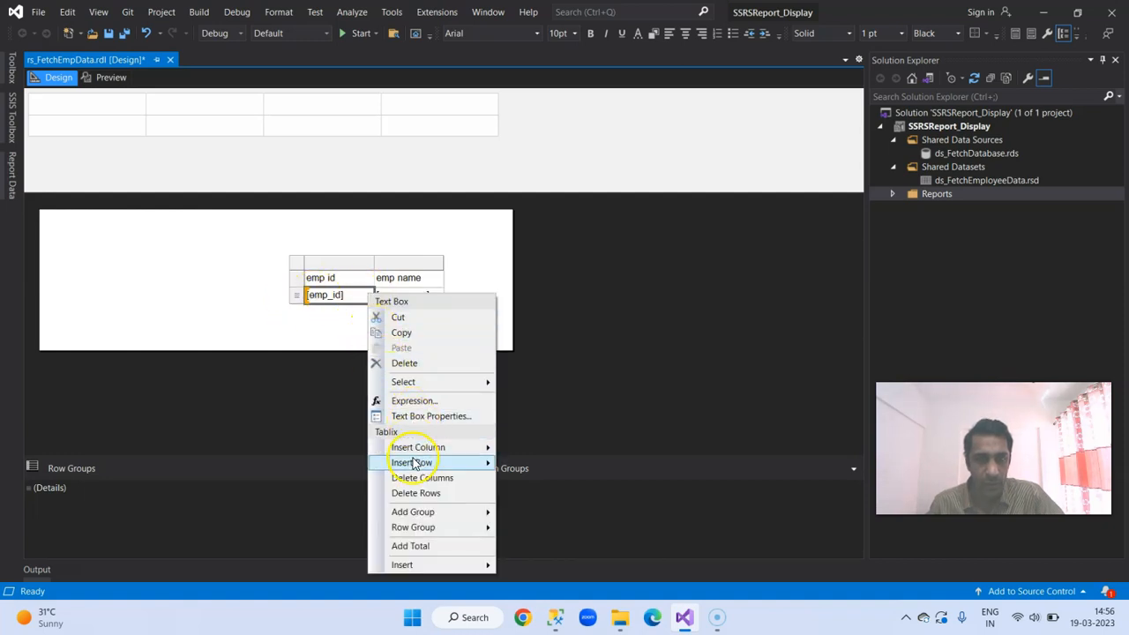
mouse_move(415, 514)
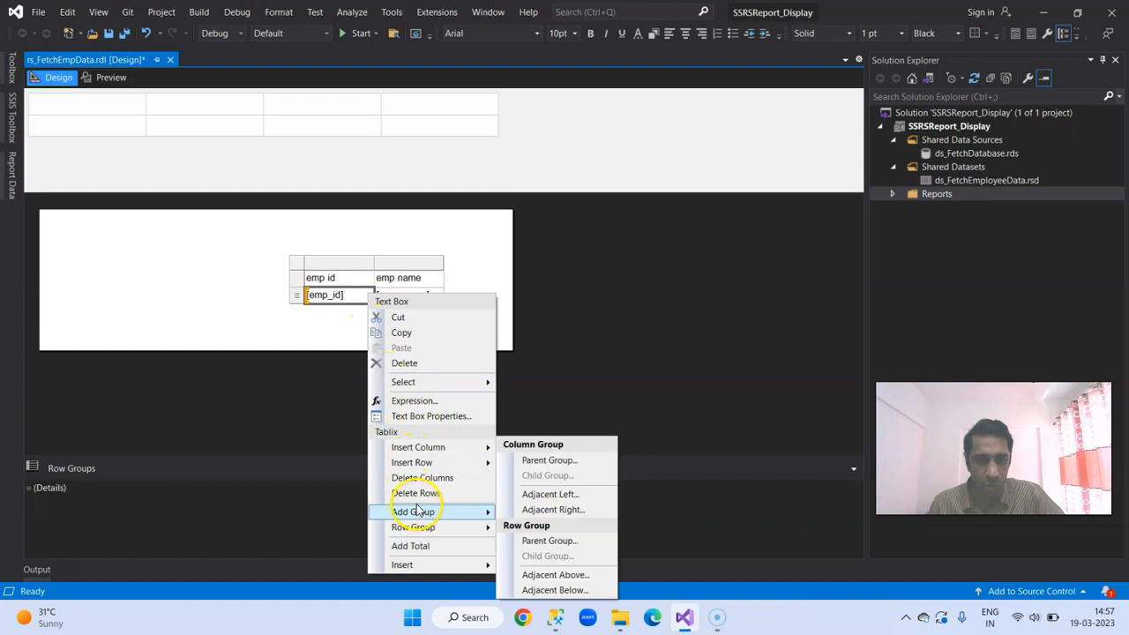
click(559, 333)
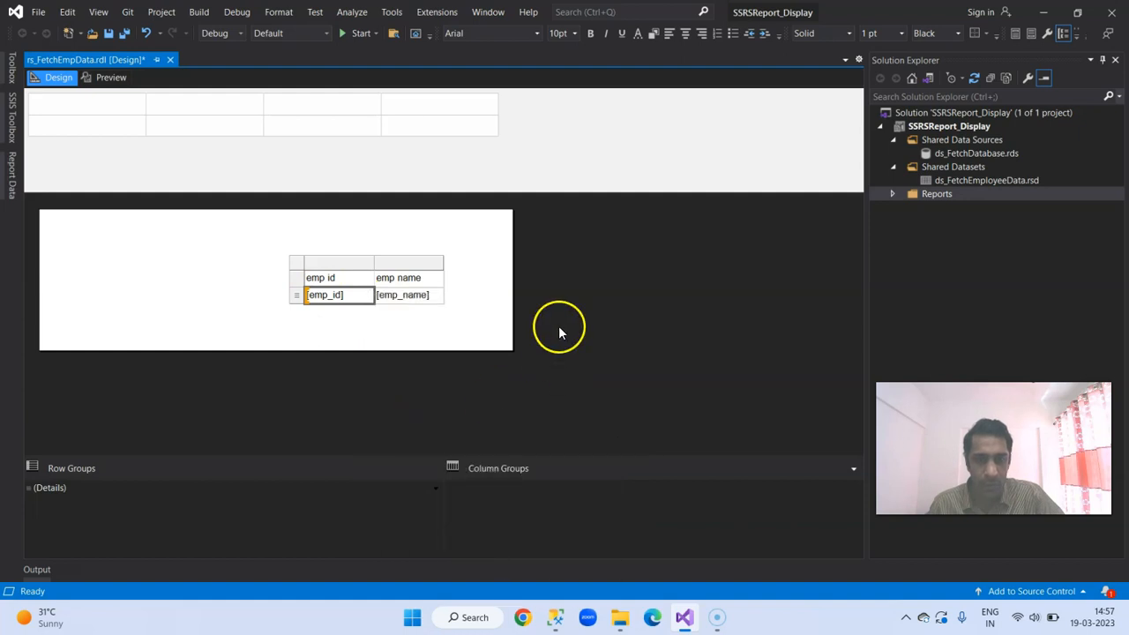
click(340, 129)
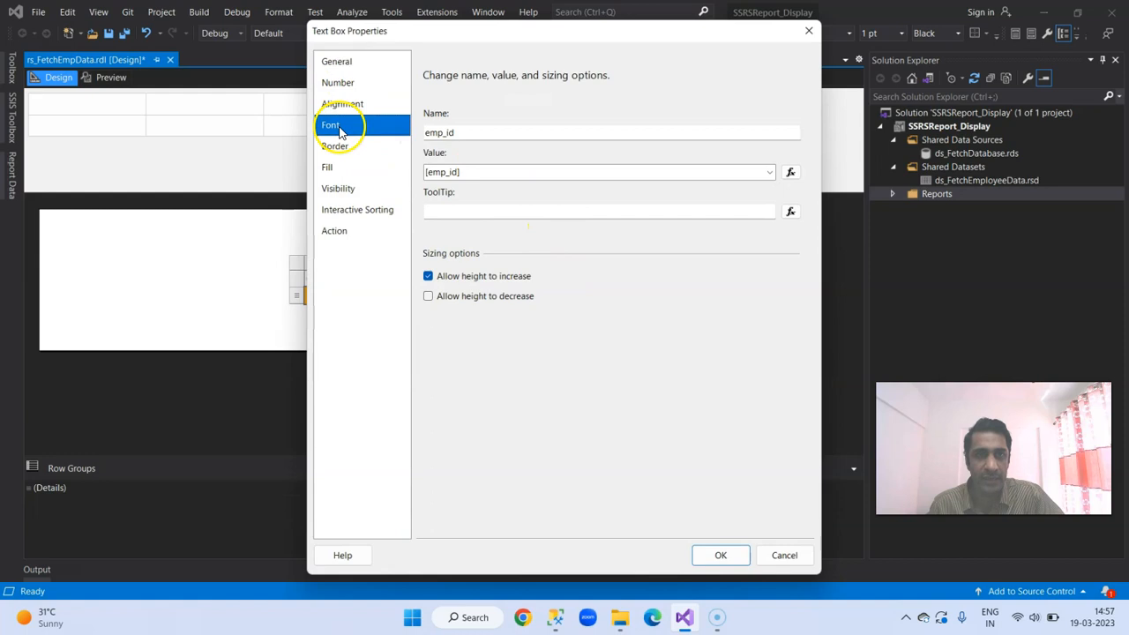
click(627, 193)
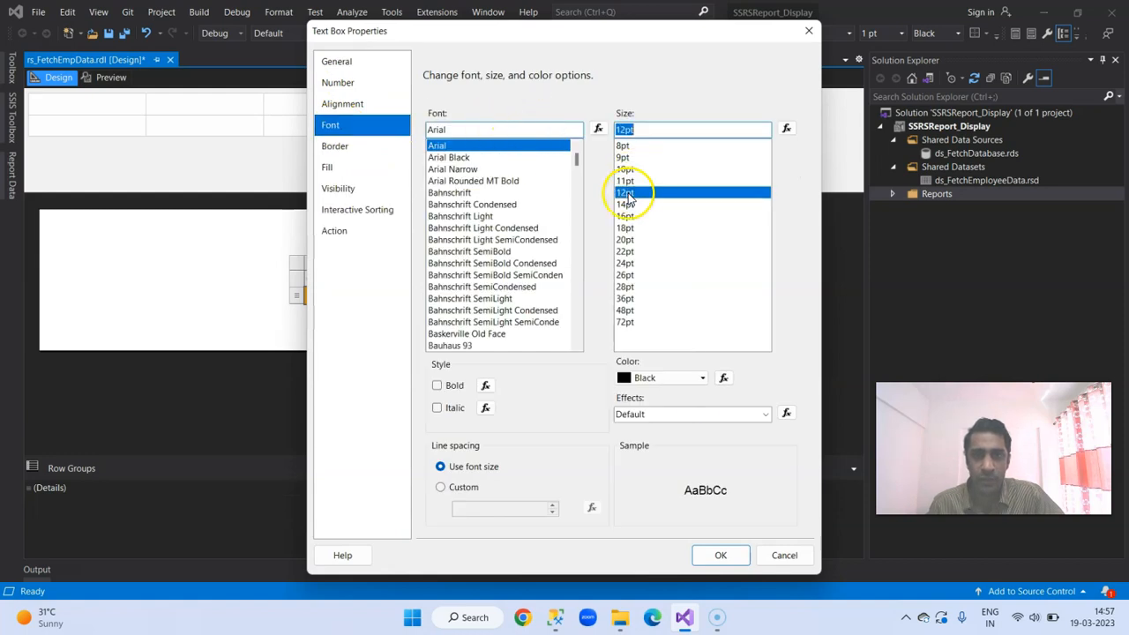
click(717, 554)
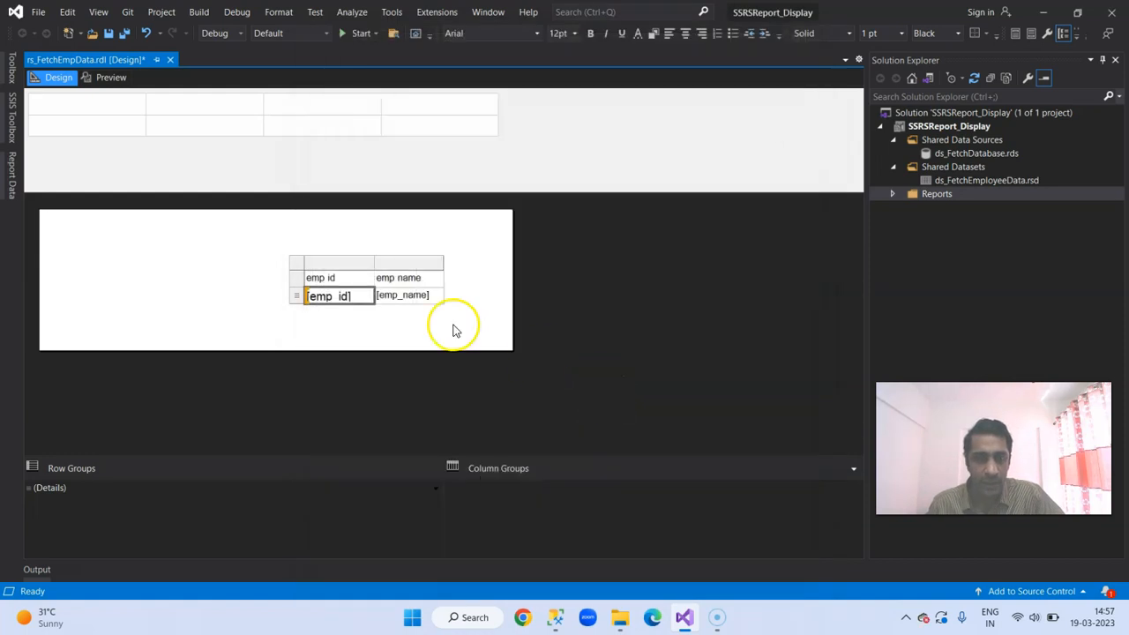
Step: Set the font size of the [emp_name] data cell to 12pt in its text box properties
click(395, 297)
click(296, 295)
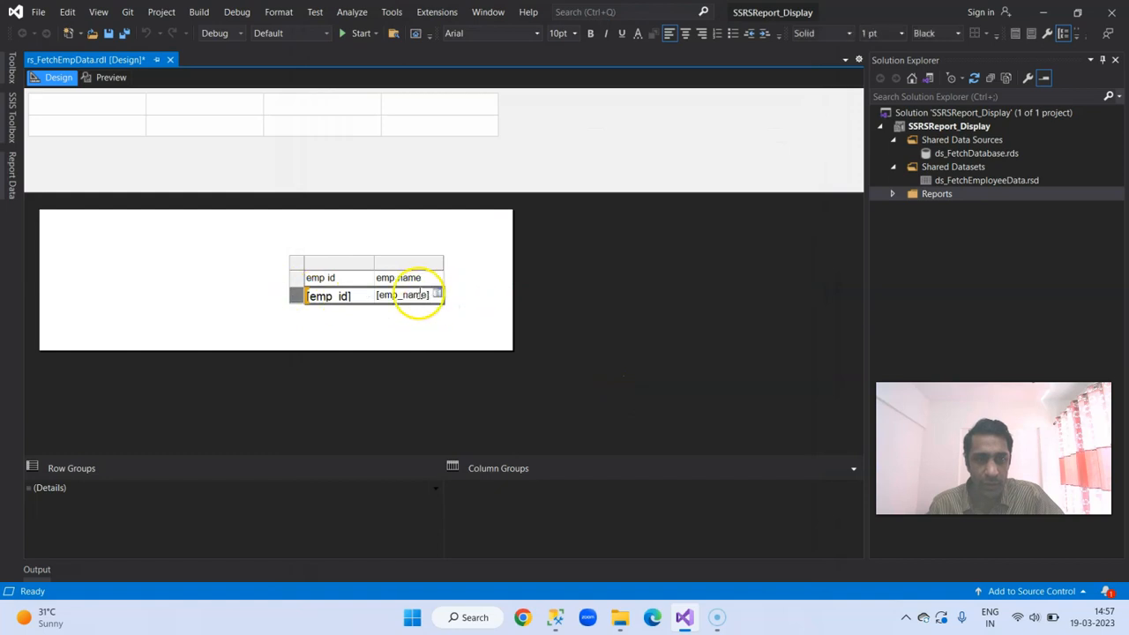
right_click(417, 294)
click(476, 416)
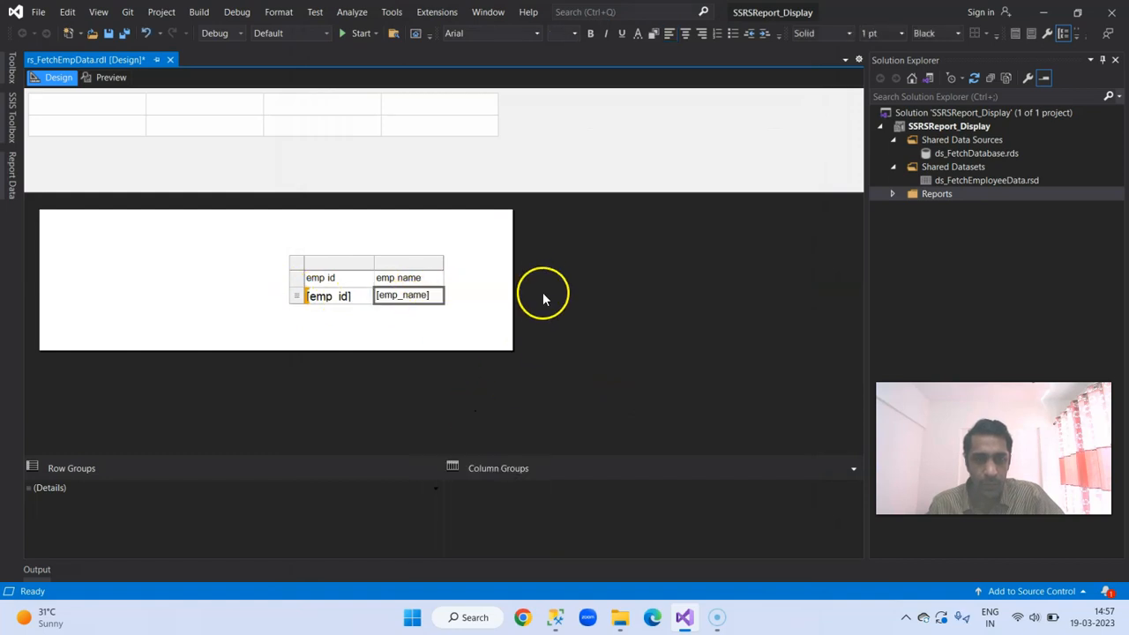
click(357, 132)
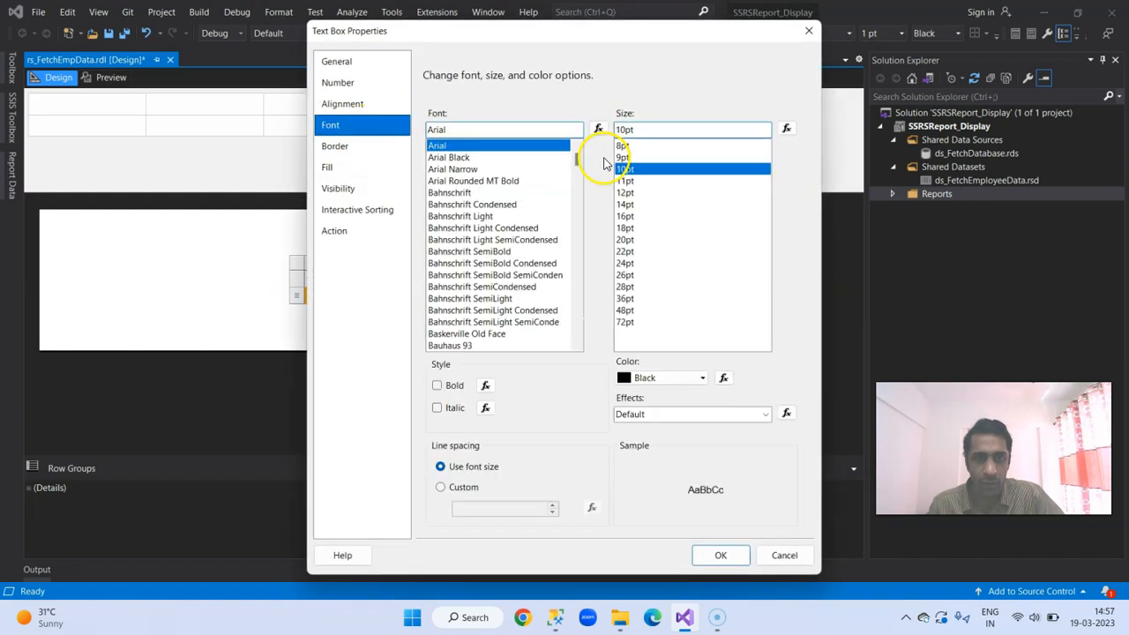
click(629, 193)
click(718, 556)
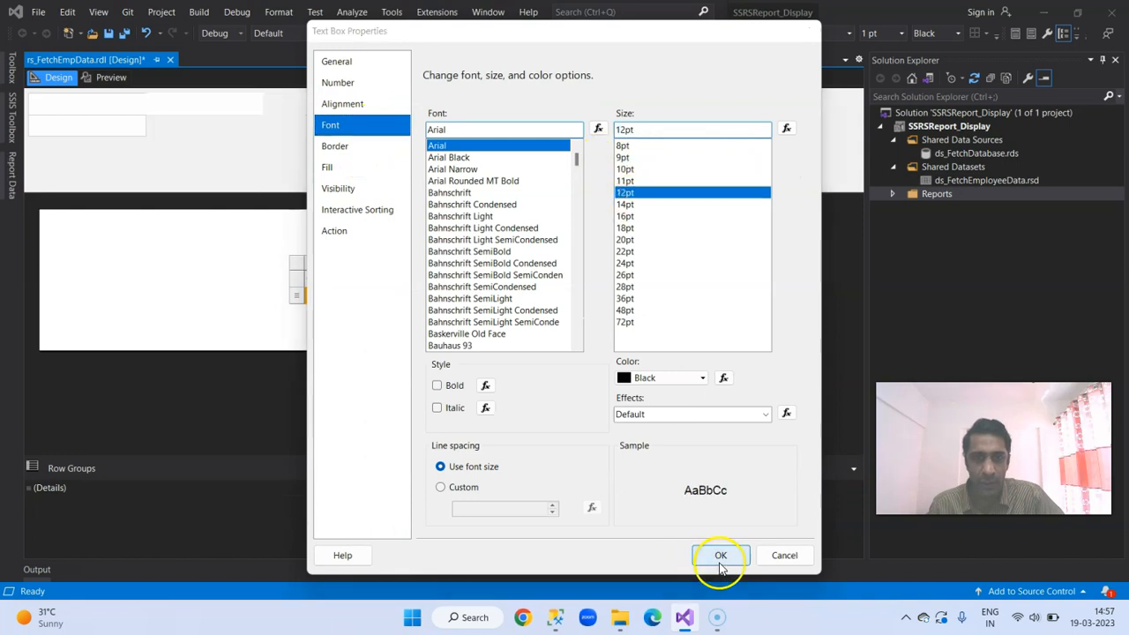
Step: Set the font size of the "emp id" header cell to 12pt in its text box properties
click(298, 278)
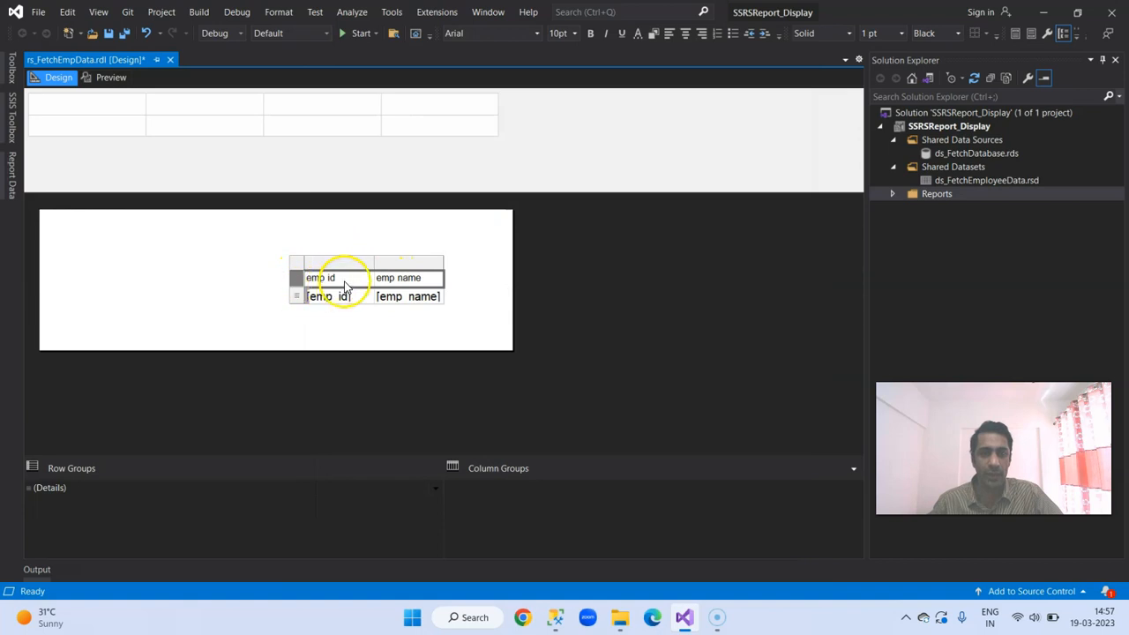
right_click(344, 286)
click(395, 404)
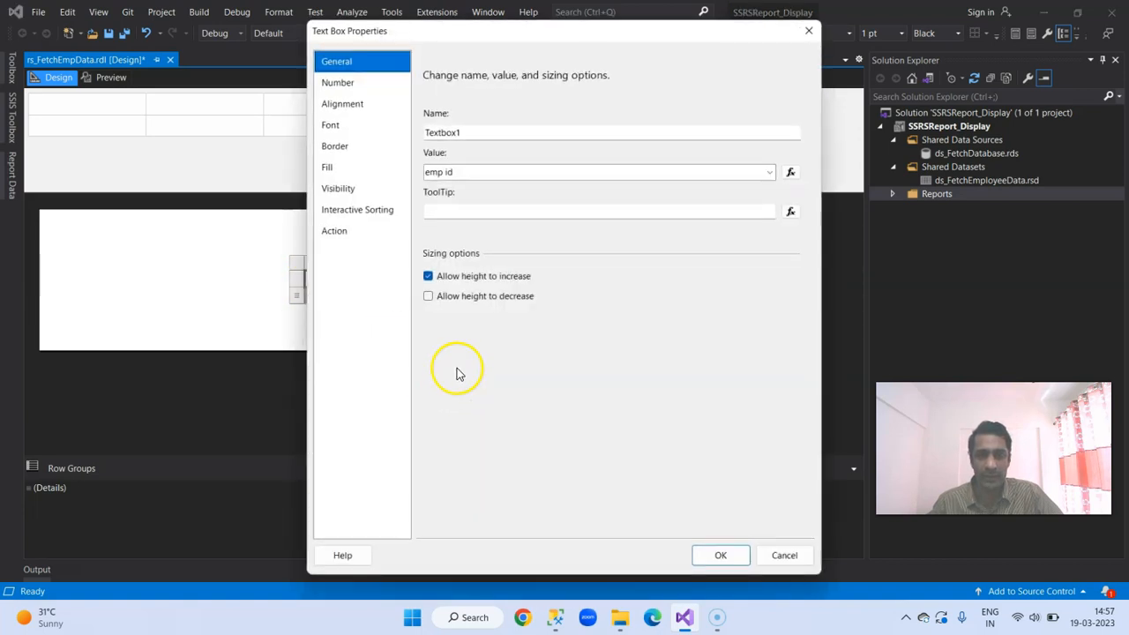
click(385, 141)
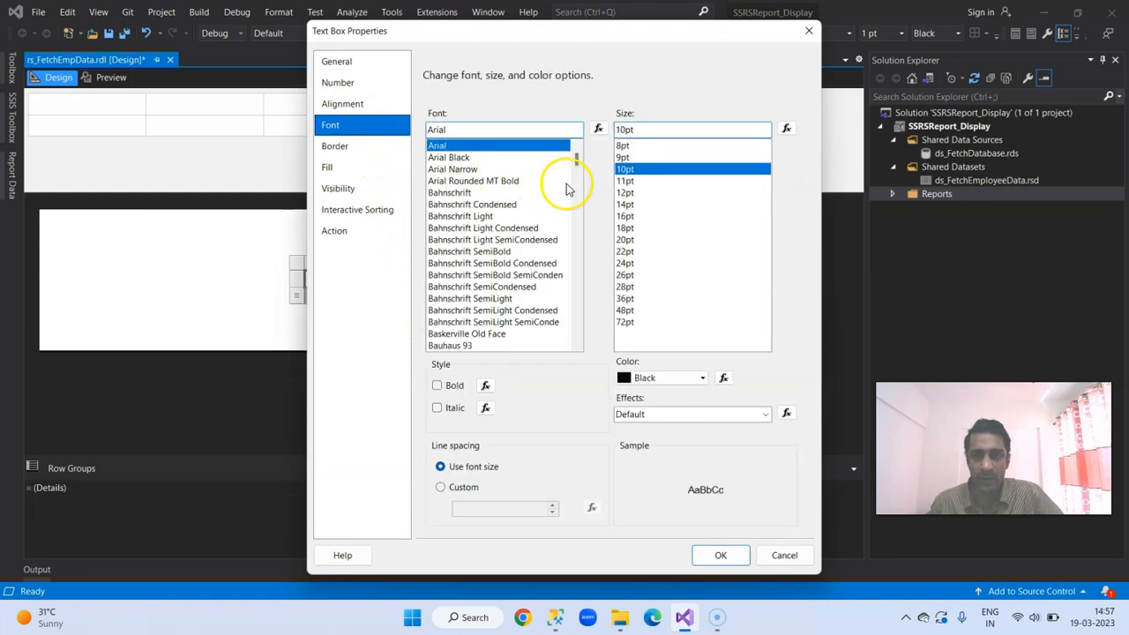
click(619, 192)
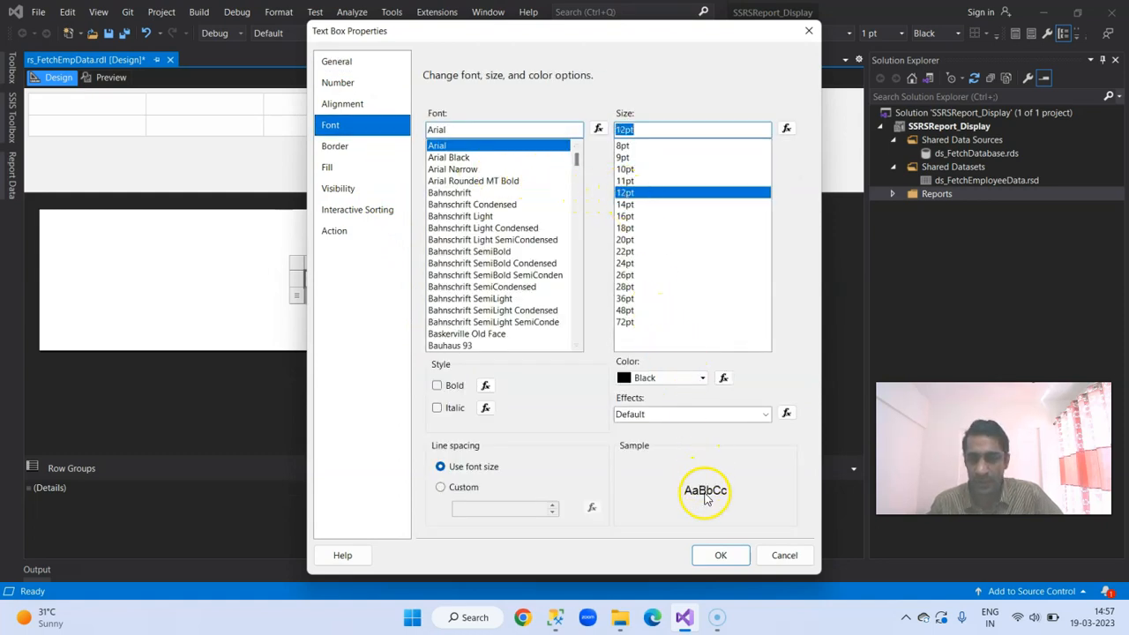
click(718, 555)
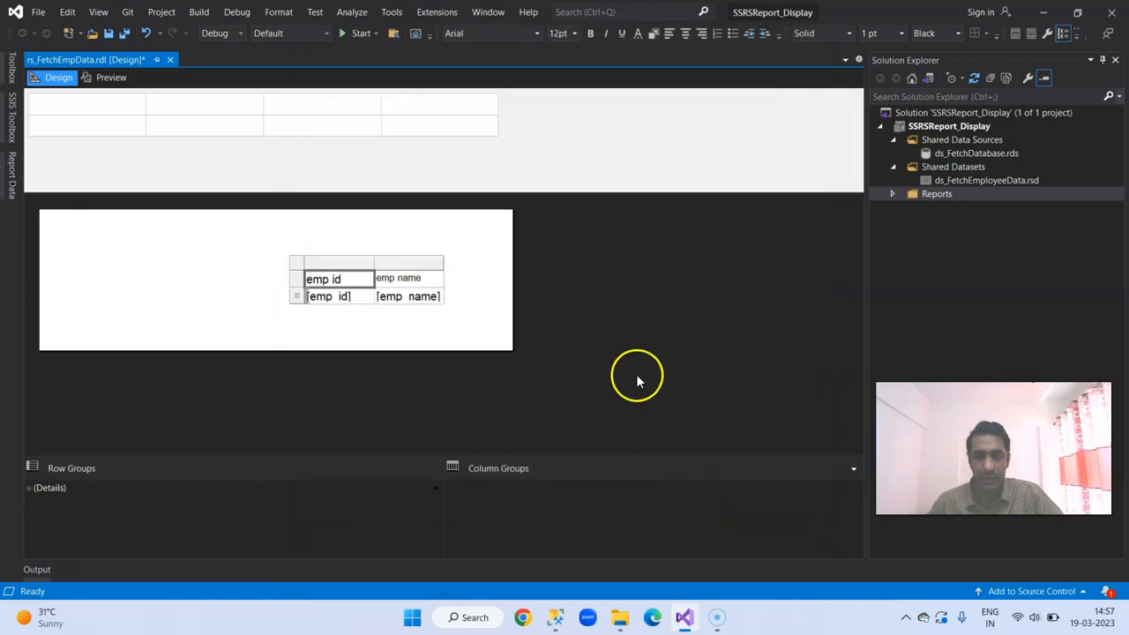
Step: Set the font size of the "emp name" header cell to 12pt in its text box properties
click(297, 279)
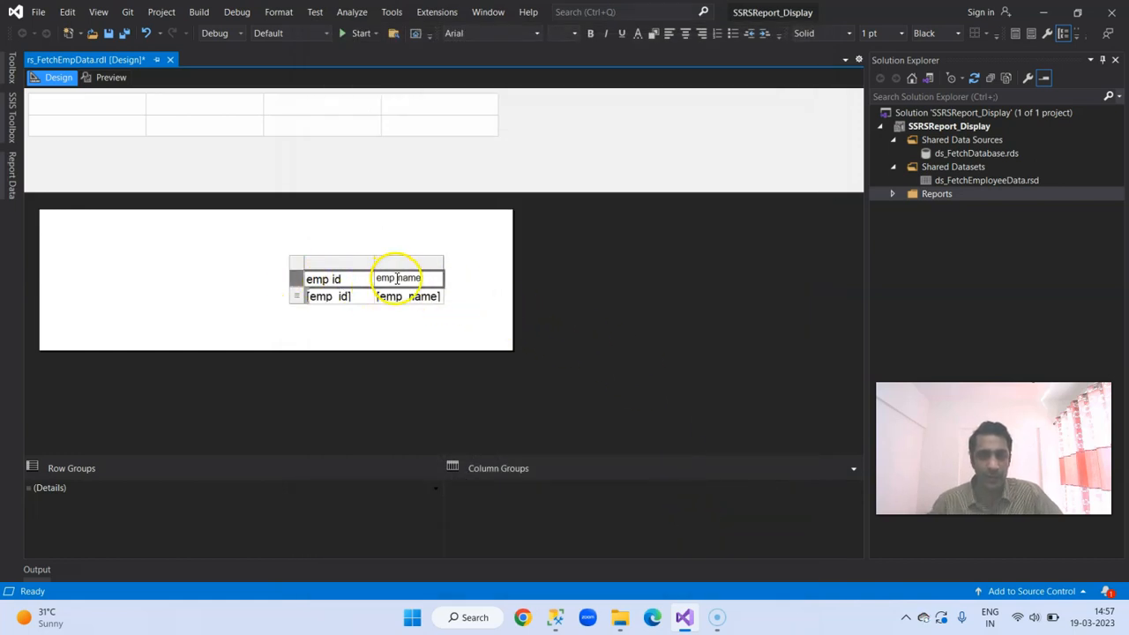
click(395, 277)
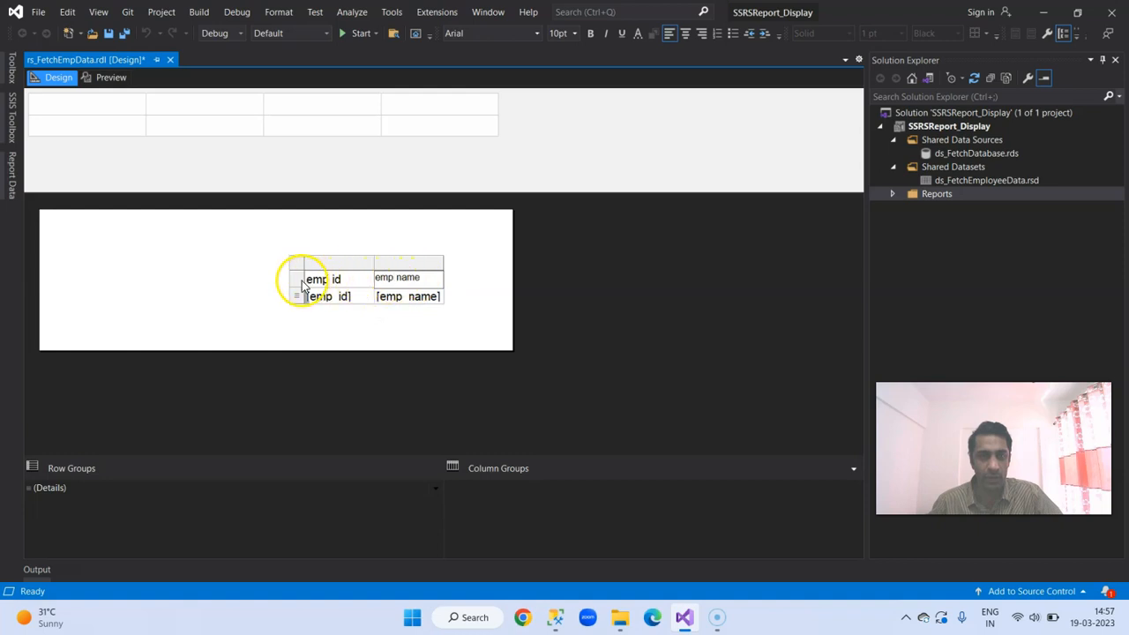
right_click(393, 278)
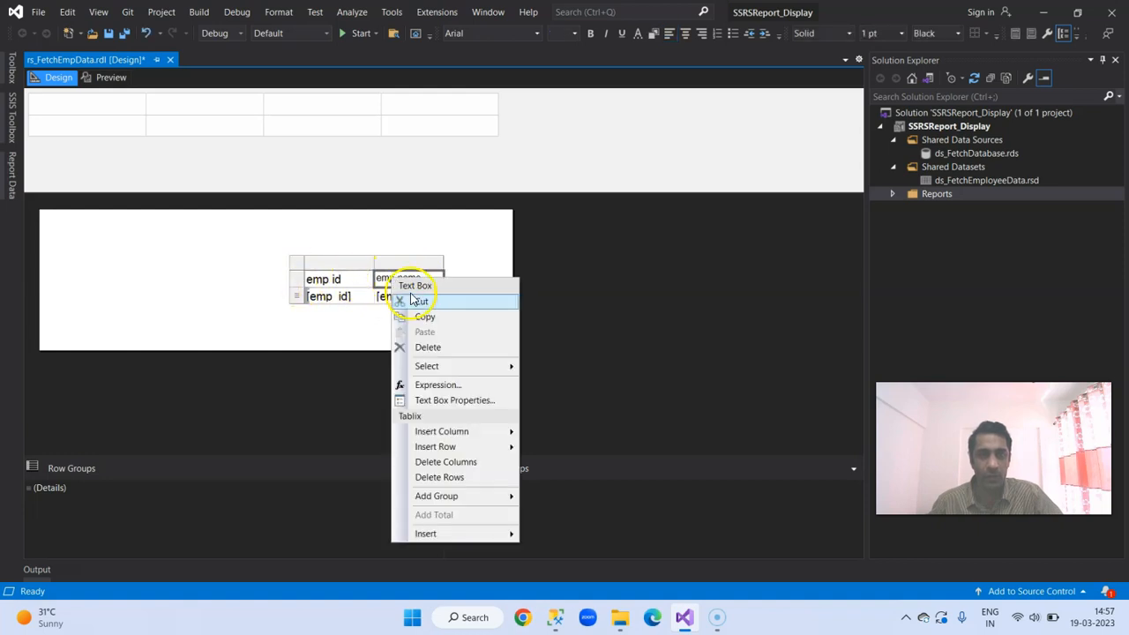
click(435, 399)
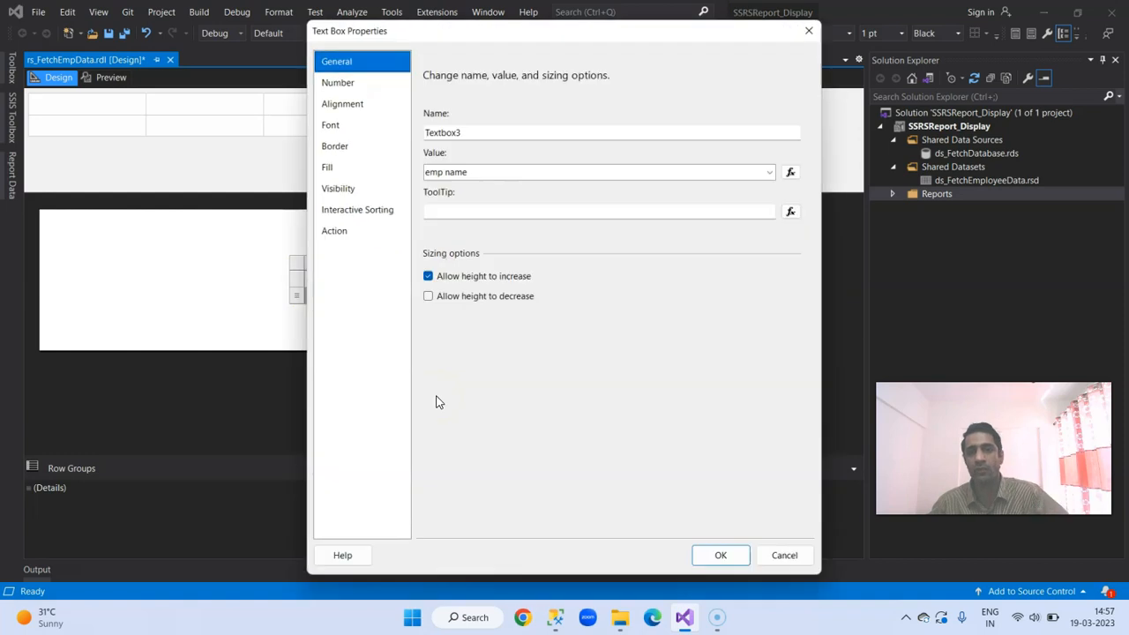
click(348, 131)
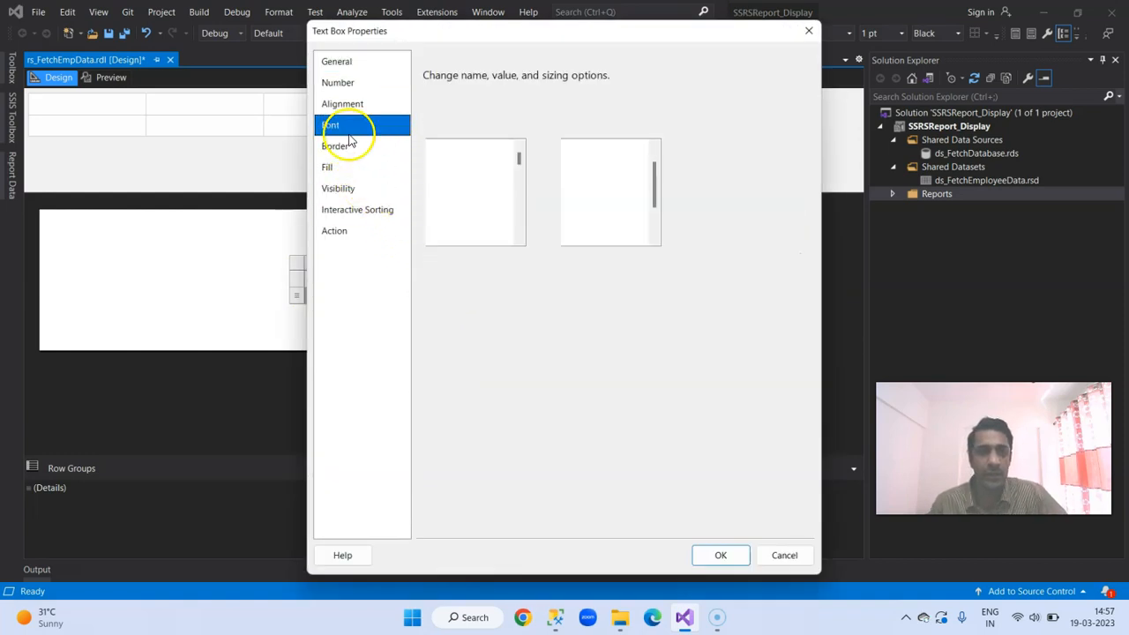
click(632, 191)
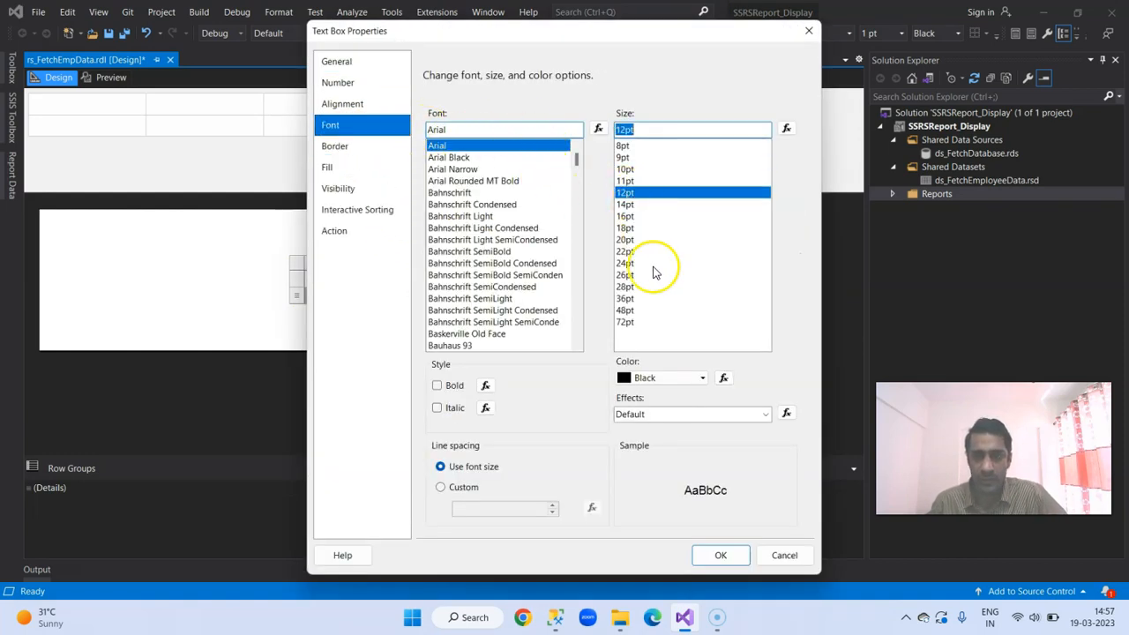
click(708, 554)
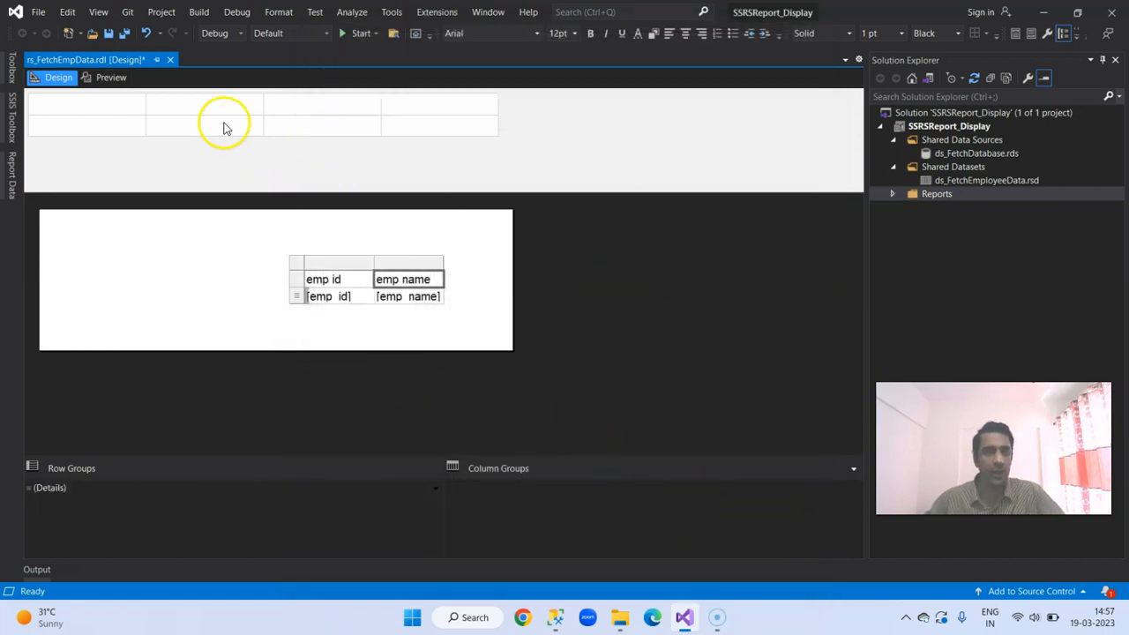
Step: Preview the report with its employee data and look through the available export formats without exporting
click(104, 78)
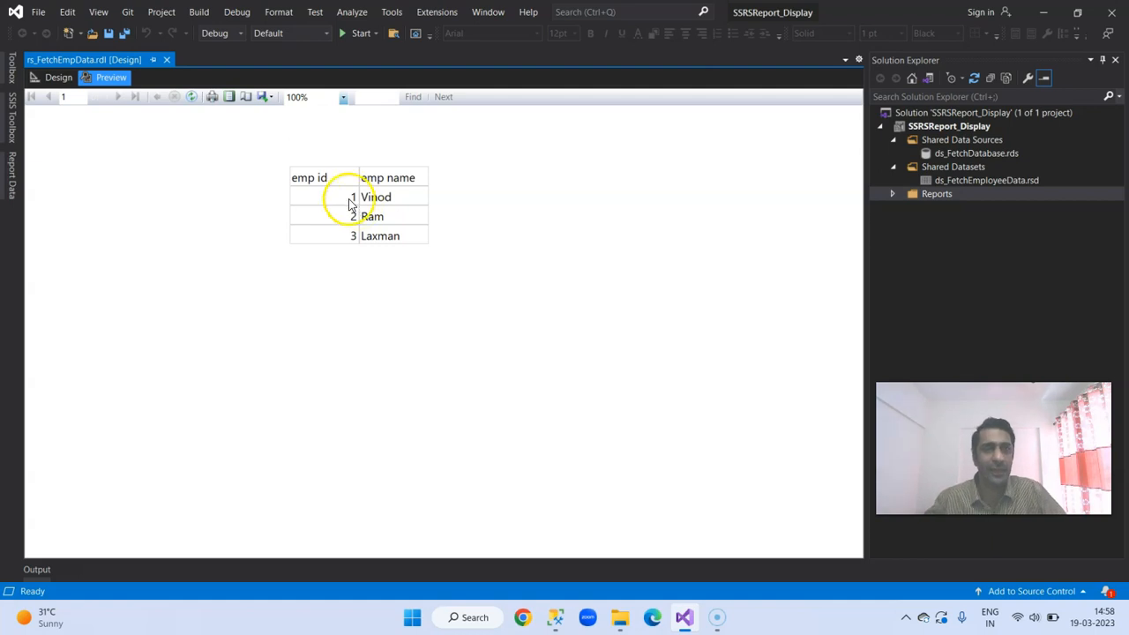
click(264, 96)
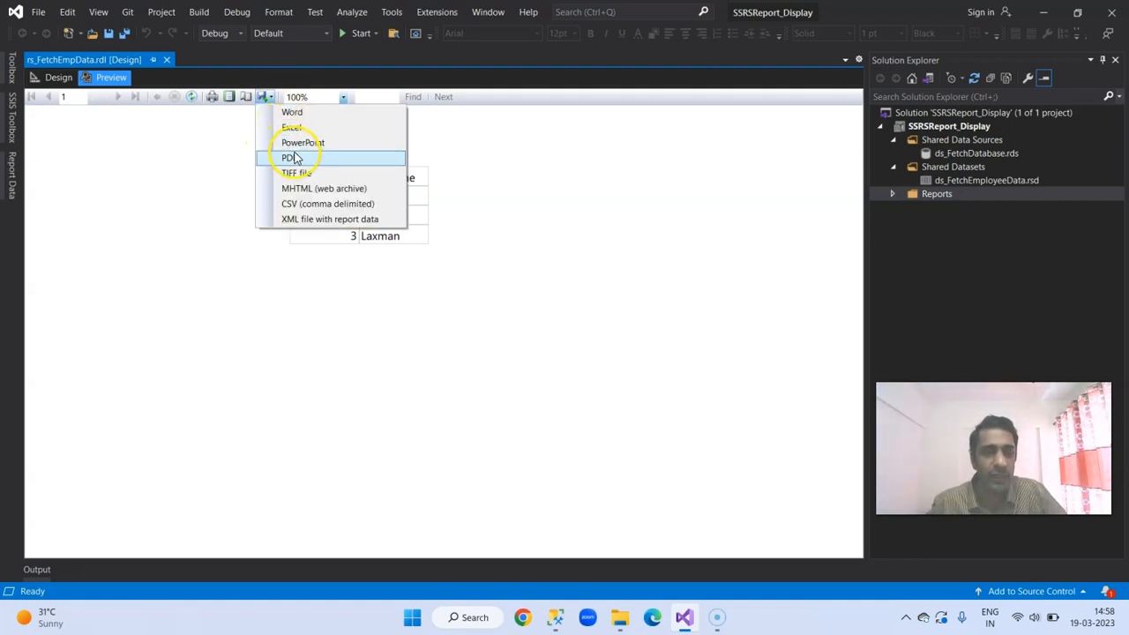
click(237, 239)
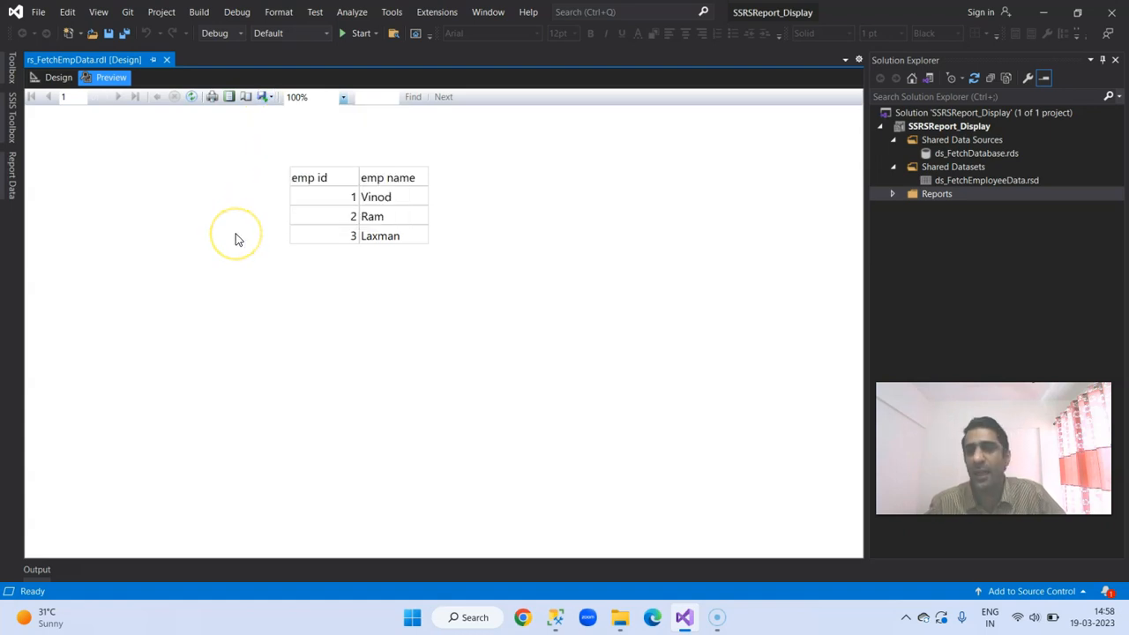